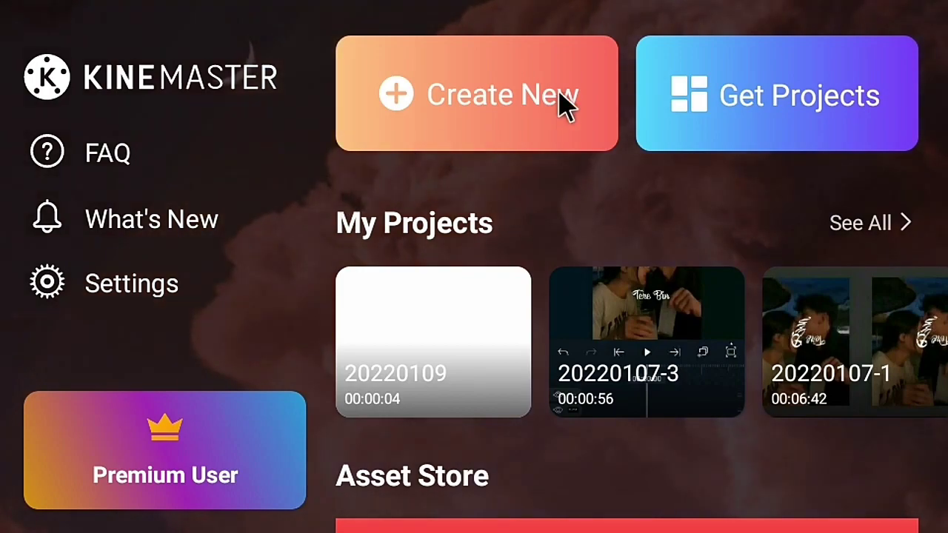
# Start a new project on a white 4.5-second colour clip and bring up the layer types.
pyautogui.click(535, 108)
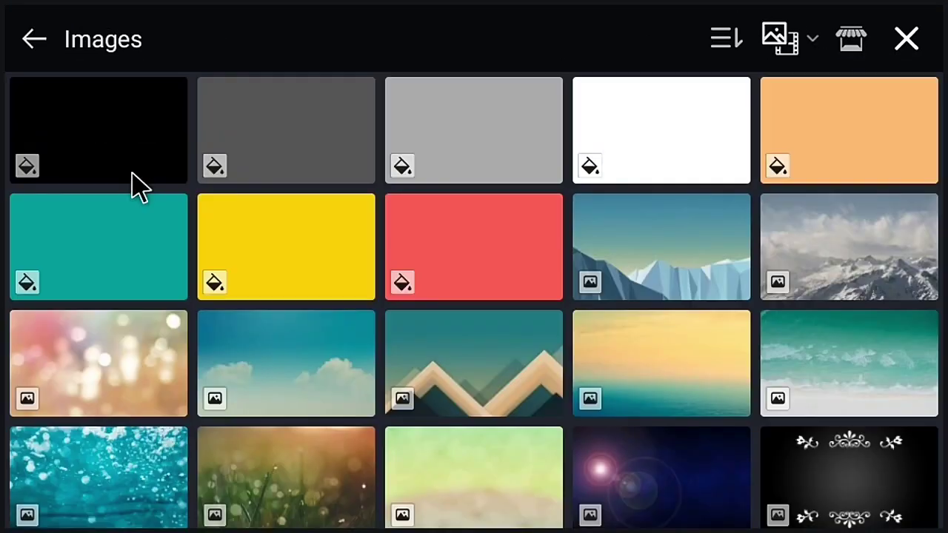
pyautogui.click(705, 121)
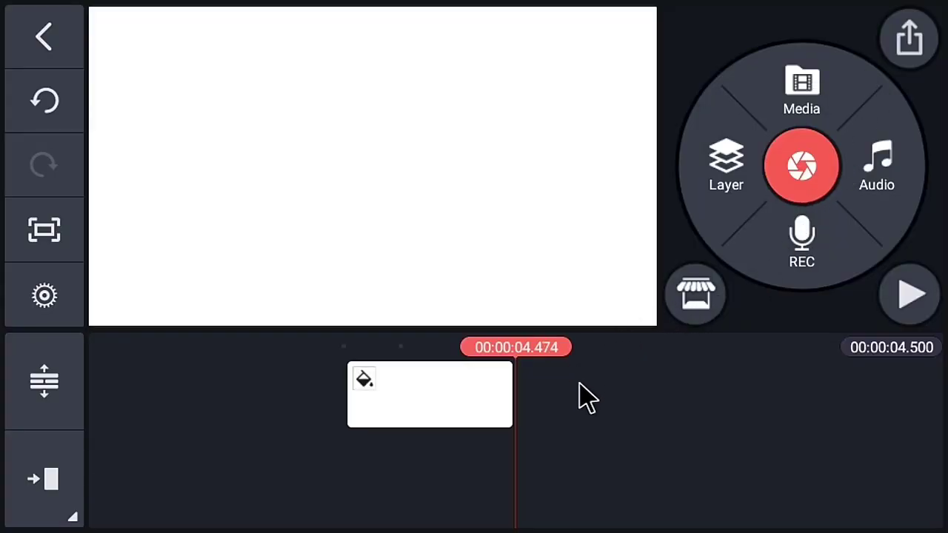
pyautogui.moveTo(581, 398); pyautogui.dragTo(781, 389)
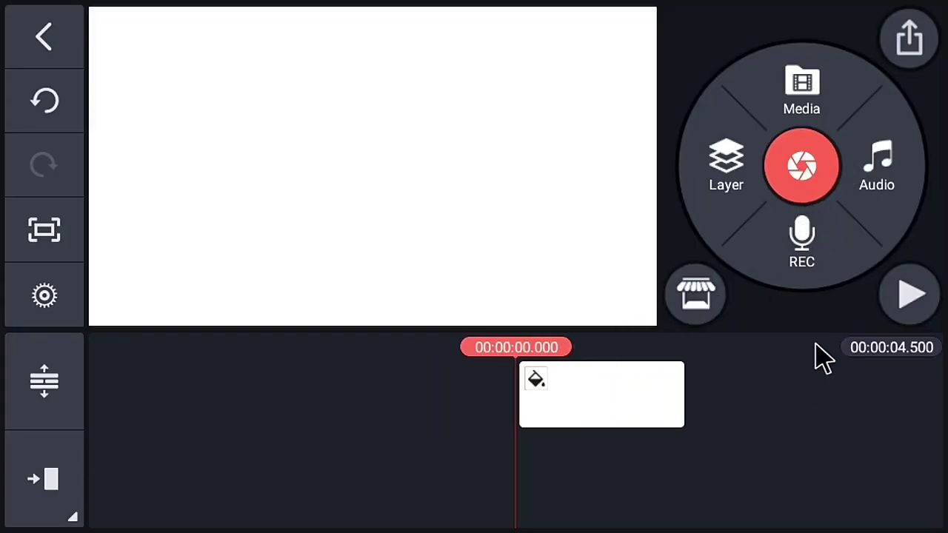
pyautogui.click(727, 167)
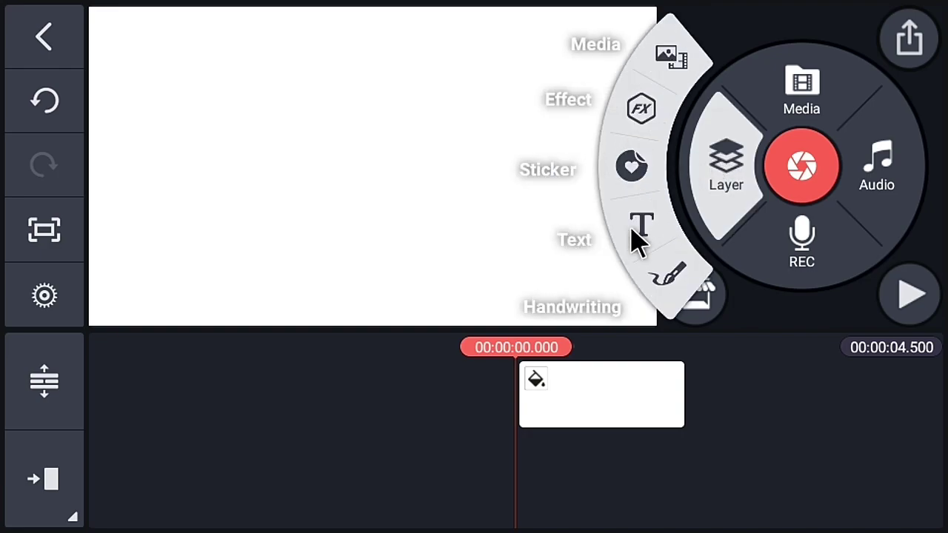
# Add a black 'TYPEWRITER EFFECT' text layer.
pyautogui.click(635, 233)
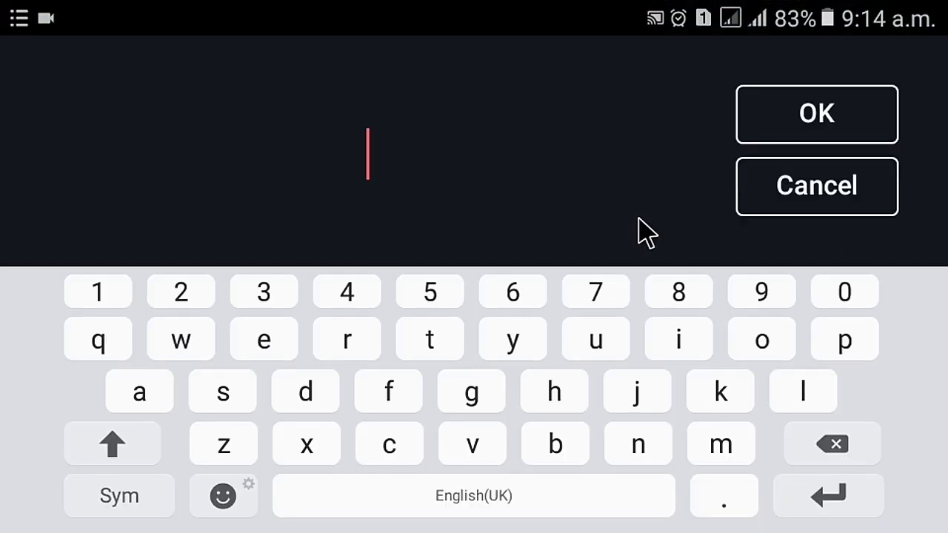
pyautogui.write('TYPEWRITER')
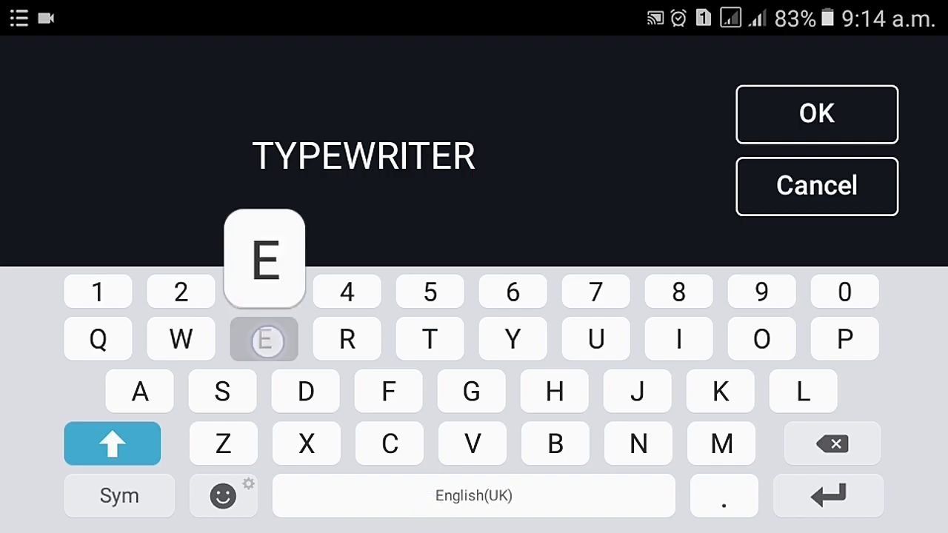
pyautogui.write(' EFFECT')
pyautogui.click(833, 115)
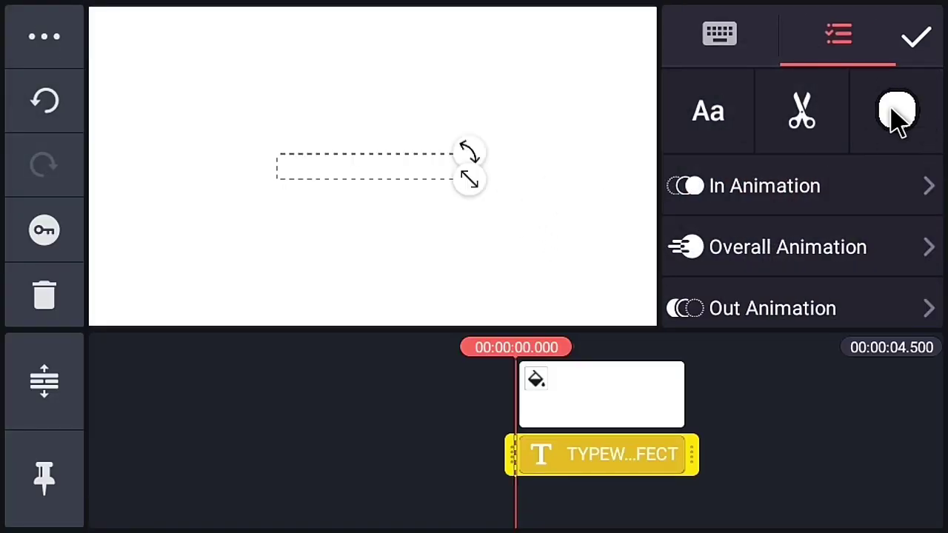
pyautogui.click(897, 111)
pyautogui.click(283, 185)
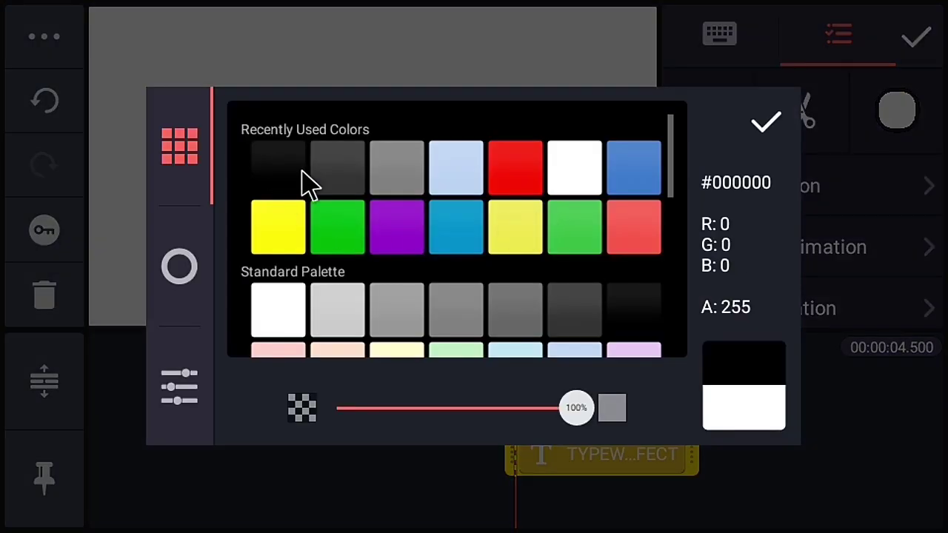
pyautogui.click(770, 118)
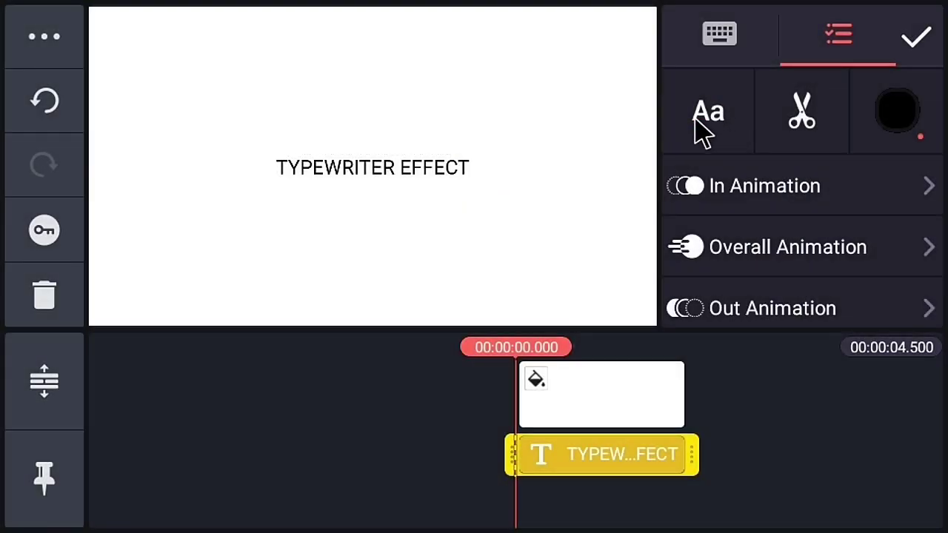
# Set the title font to Plus Jakarta Sans ExtraBold from the Sans-serif fonts.
pyautogui.click(699, 126)
pyautogui.click(119, 285)
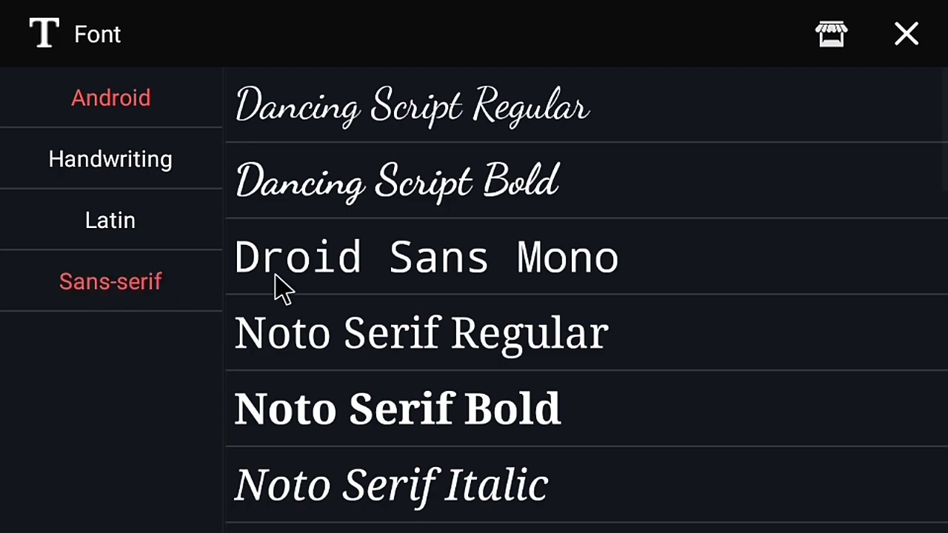
pyautogui.scroll(-5, 311, 288)
pyautogui.scroll(-5, 363, 289)
pyautogui.scroll(-3, 371, 289)
pyautogui.scroll(-3, 373, 289)
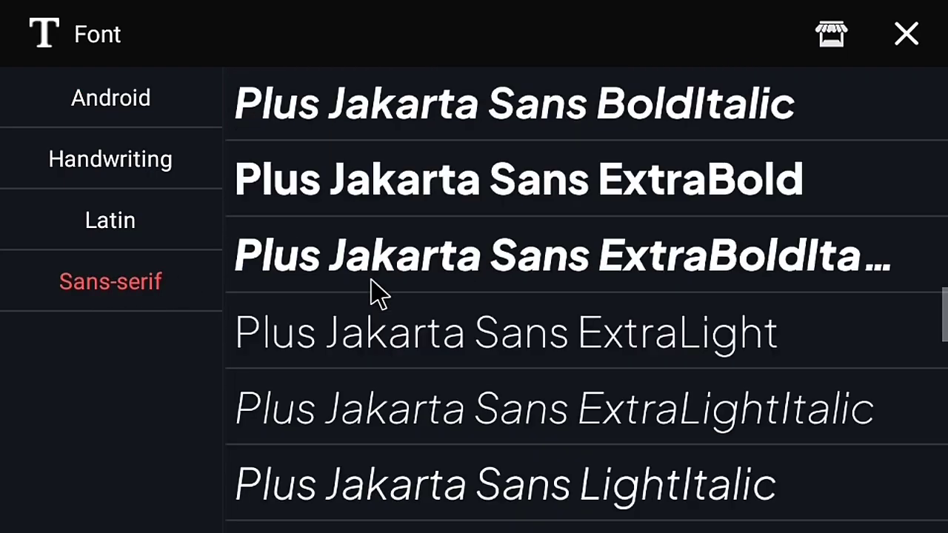
pyautogui.click(464, 195)
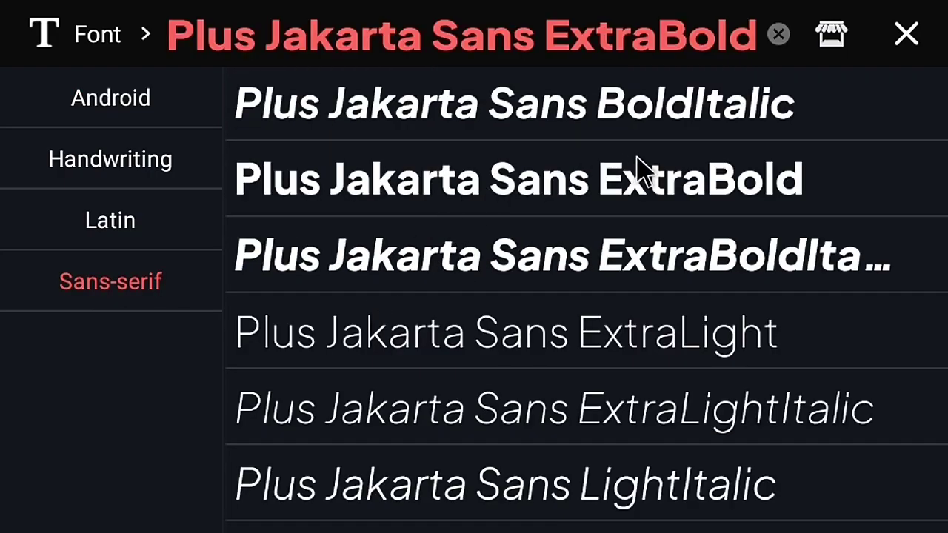
# Enlarge the TYPEWRITER EFFECT title slightly with its resize handle.
pyautogui.click(908, 37)
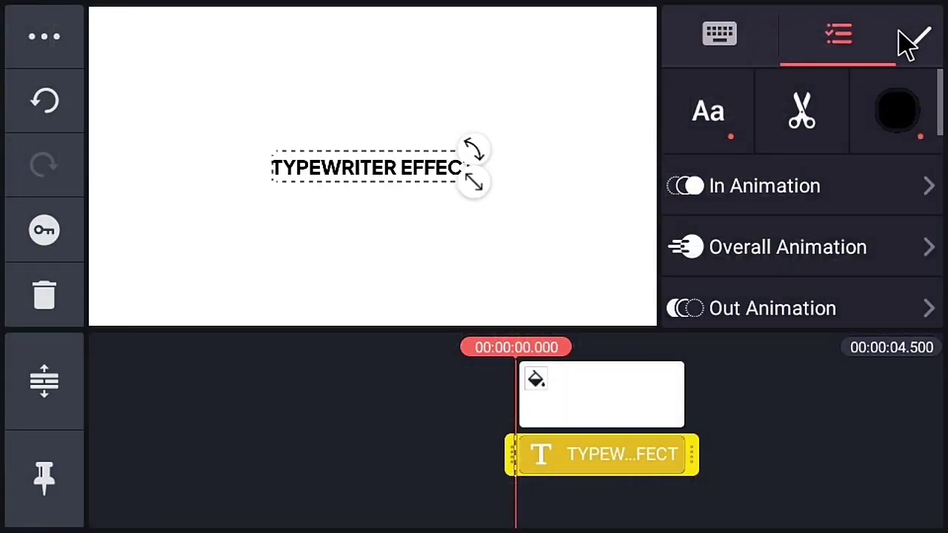
pyautogui.moveTo(476, 191); pyautogui.dragTo(501, 197)
pyautogui.moveTo(813, 256); pyautogui.dragTo(857, 53)
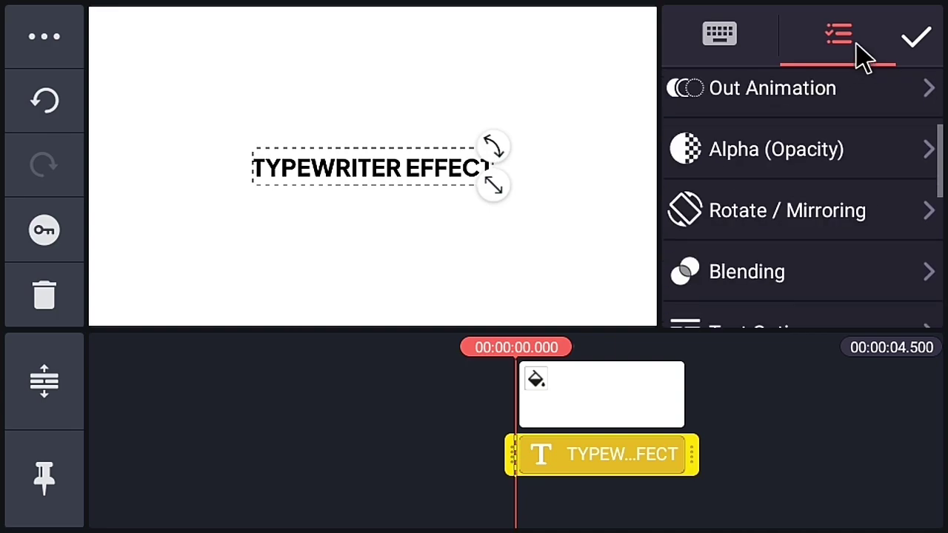
pyautogui.moveTo(843, 220); pyautogui.dragTo(884, 42)
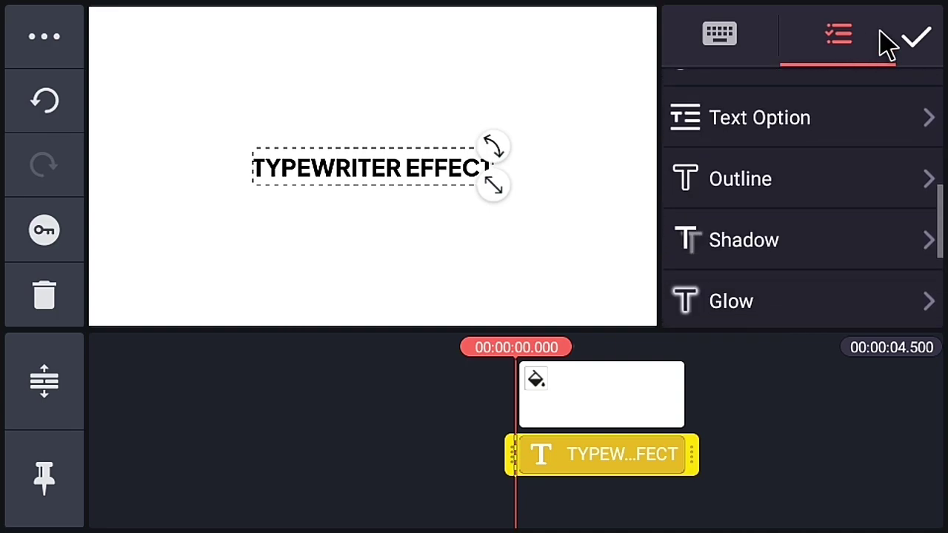
# Widen character spacing to +8 and move the title to the frame's vertical centre.
pyautogui.click(786, 137)
pyautogui.moveTo(812, 220); pyautogui.dragTo(835, 111)
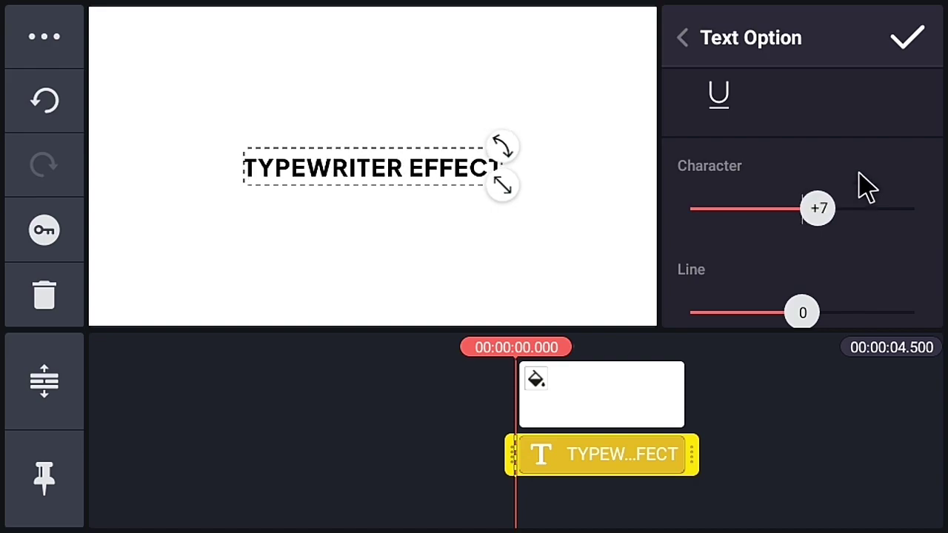
pyautogui.click(905, 39)
pyautogui.click(613, 452)
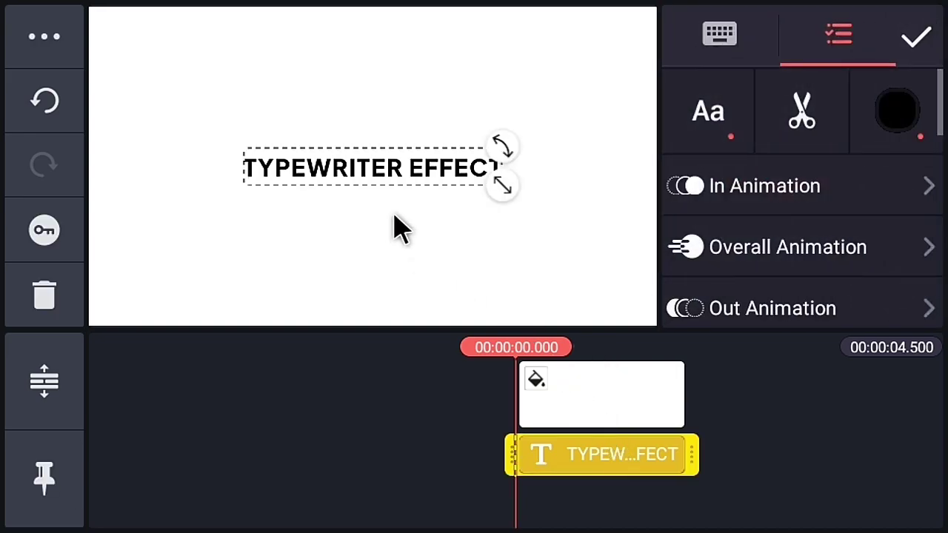
pyautogui.moveTo(406, 162); pyautogui.dragTo(406, 177)
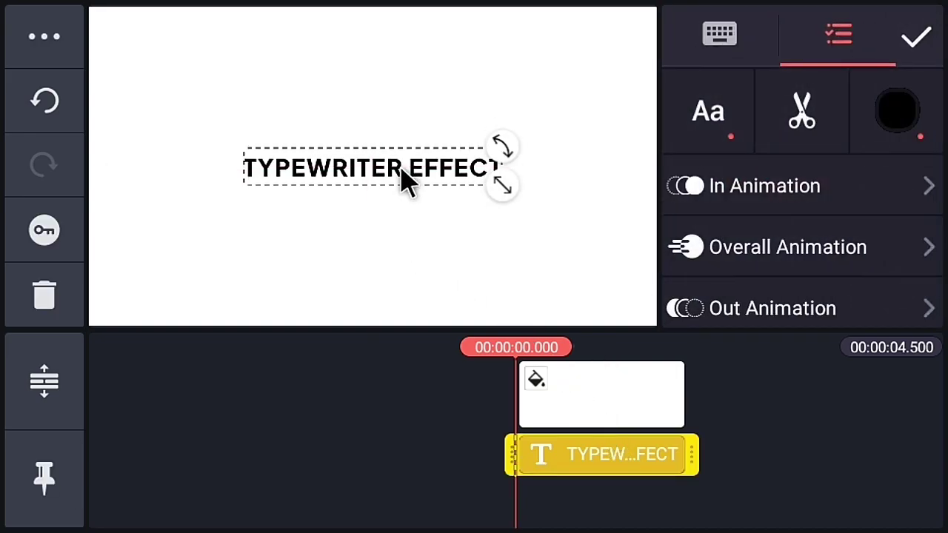
# Give the title a 1.5-second Wipe Right in-animation.
pyautogui.click(741, 186)
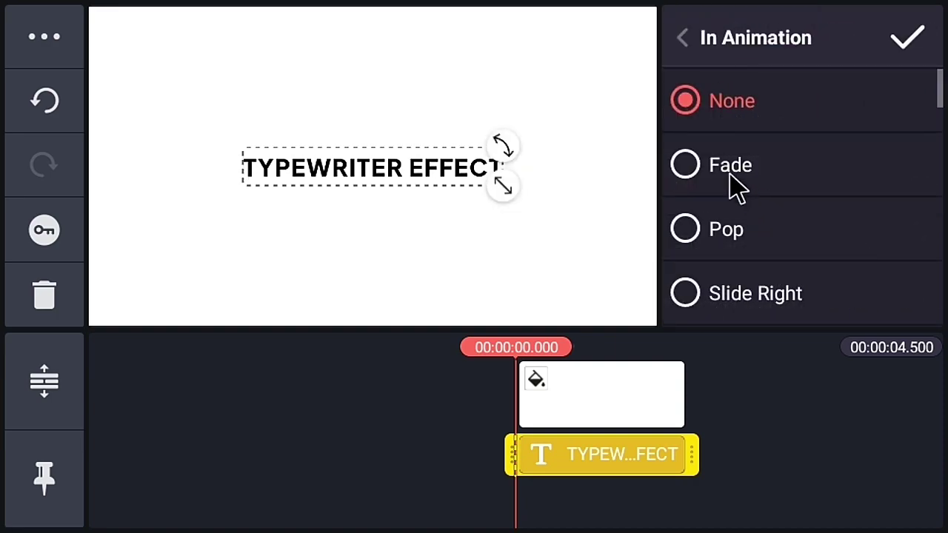
pyautogui.scroll(-1, 741, 215)
pyautogui.scroll(-2, 786, 167)
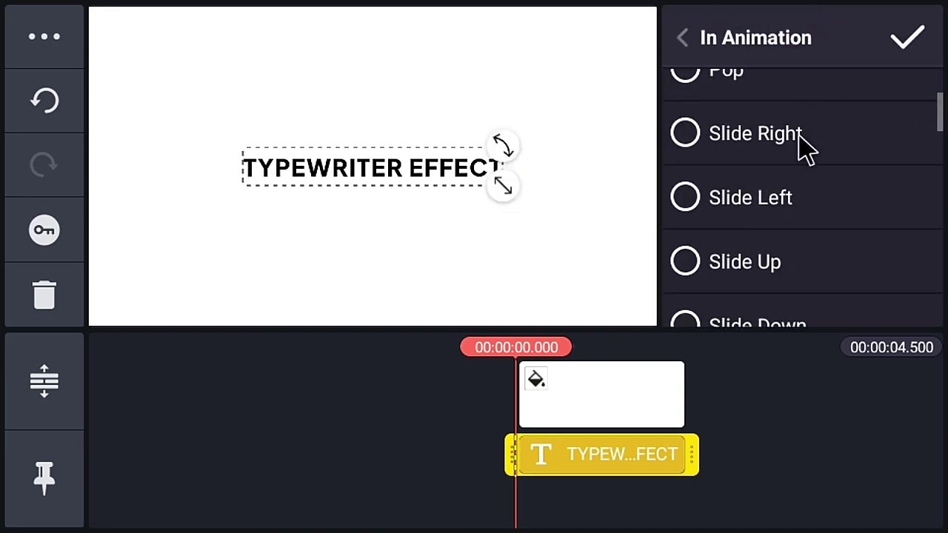
pyautogui.scroll(-2, 845, 125)
pyautogui.scroll(-2, 870, 148)
pyautogui.scroll(-1, 874, 178)
pyautogui.scroll(-2, 896, 148)
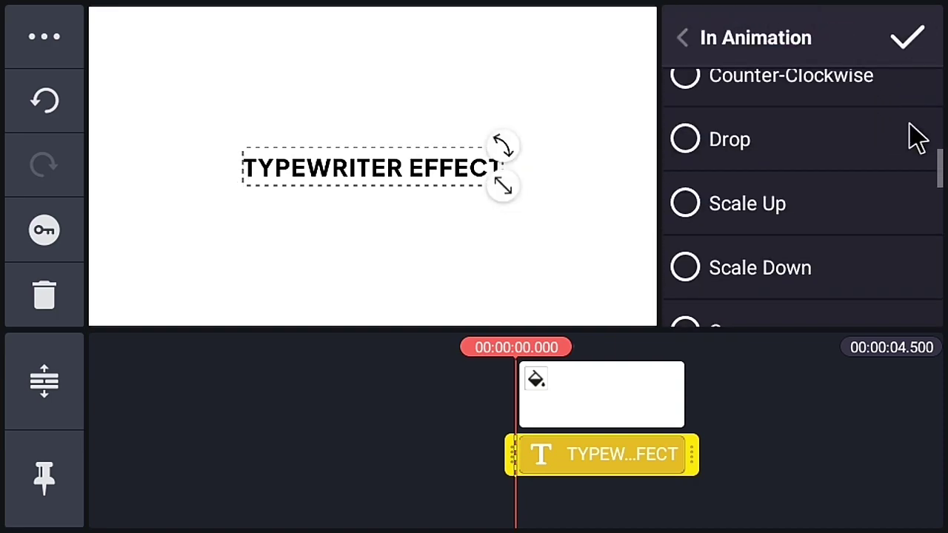
pyautogui.scroll(-2, 926, 126)
pyautogui.scroll(-1, 926, 129)
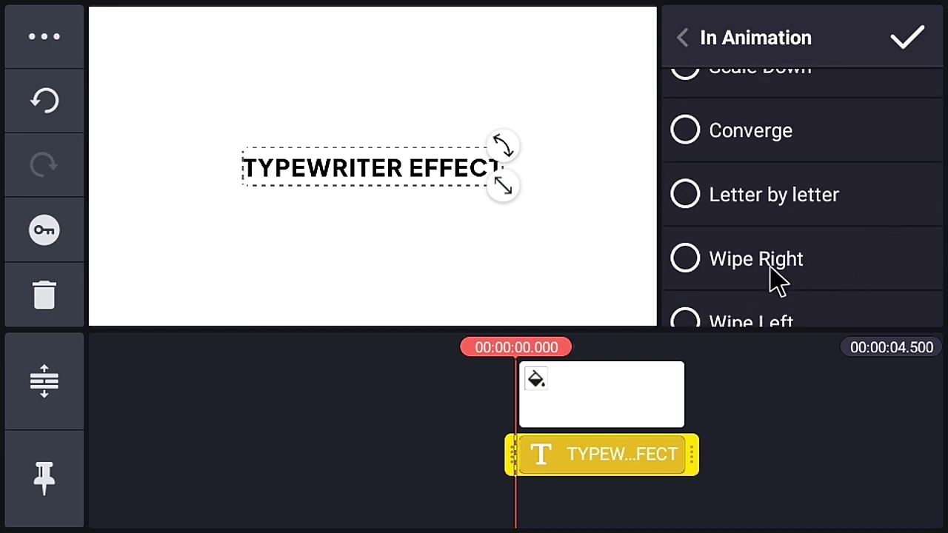
pyautogui.click(715, 256)
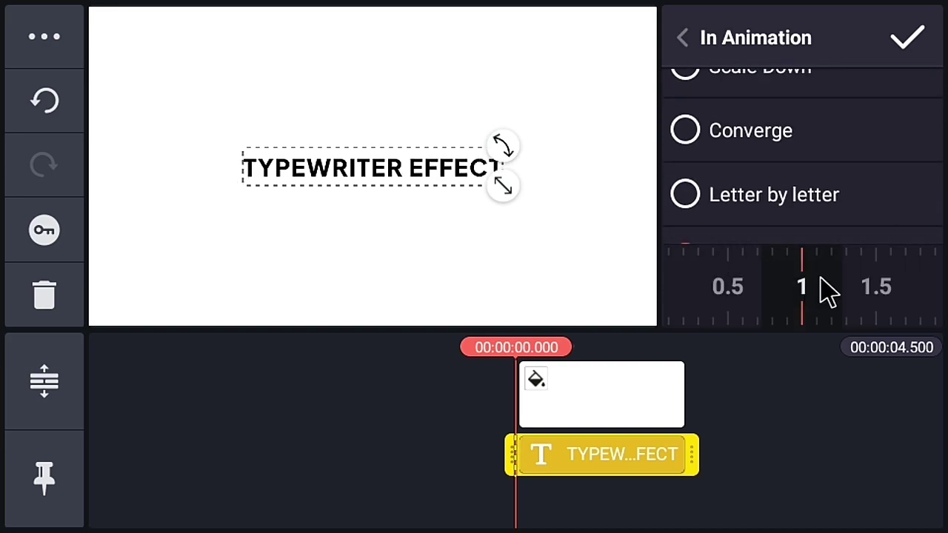
pyautogui.moveTo(882, 296); pyautogui.dragTo(800, 312)
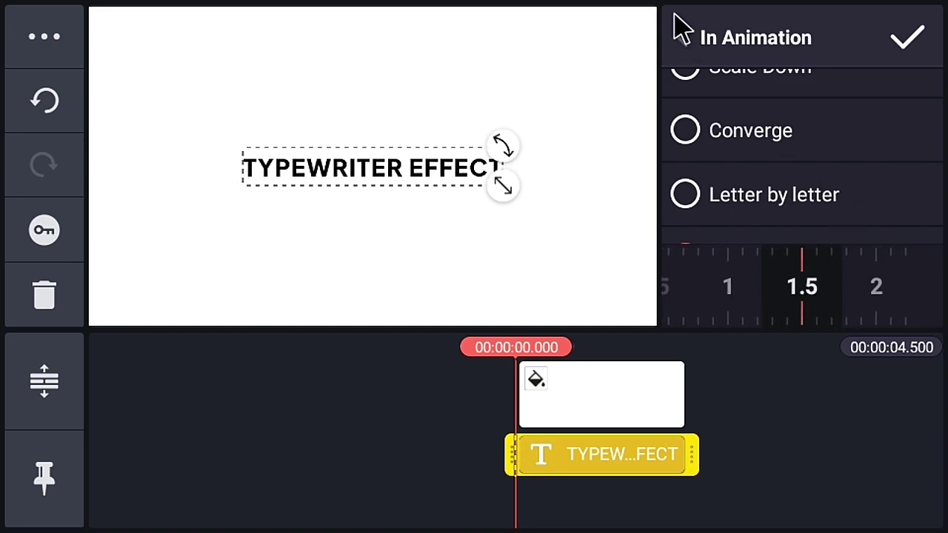
pyautogui.click(683, 38)
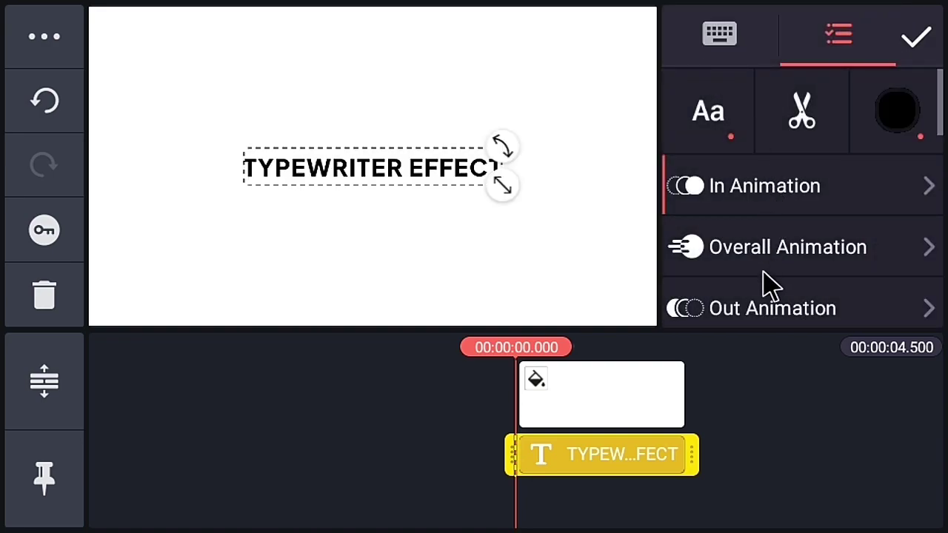
# Give the title a 1.5-second Wipe Left out-animation.
pyautogui.click(763, 300)
pyautogui.moveTo(779, 275); pyautogui.dragTo(832, 143)
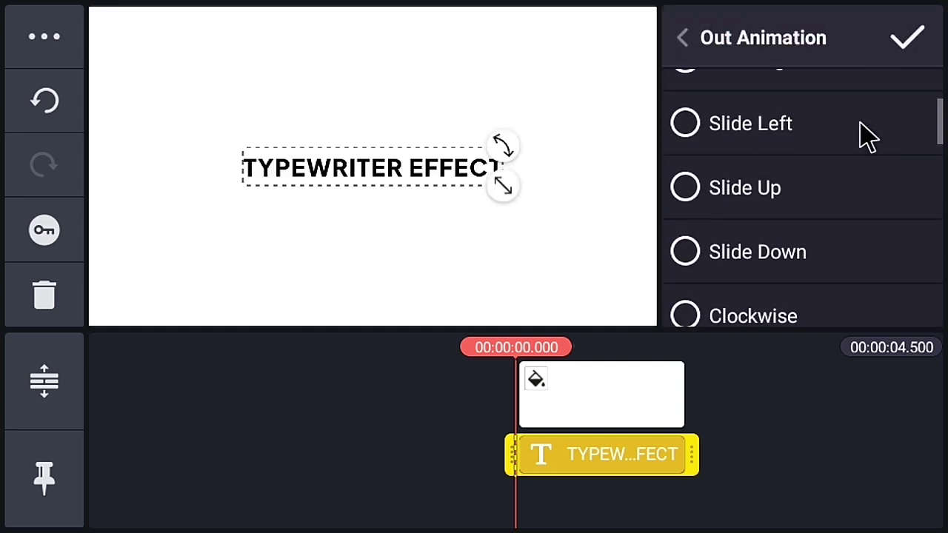
pyautogui.moveTo(842, 318)
pyautogui.mouseDown()
pyautogui.moveTo(842, 203)
pyautogui.moveTo(874, 112)
pyautogui.mouseUp()
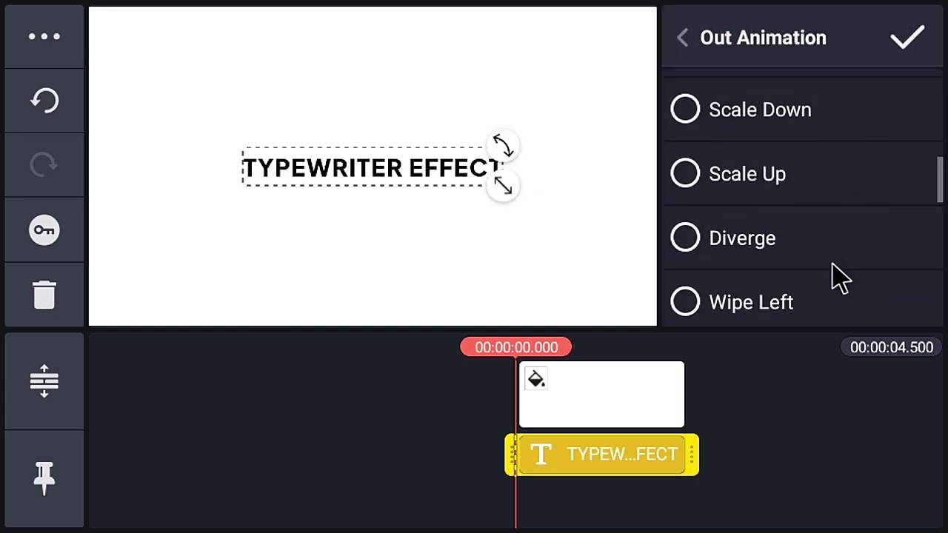
pyautogui.moveTo(840, 277)
pyautogui.mouseDown()
pyautogui.moveTo(863, 152)
pyautogui.moveTo(825, 152)
pyautogui.moveTo(836, 265)
pyautogui.mouseUp()
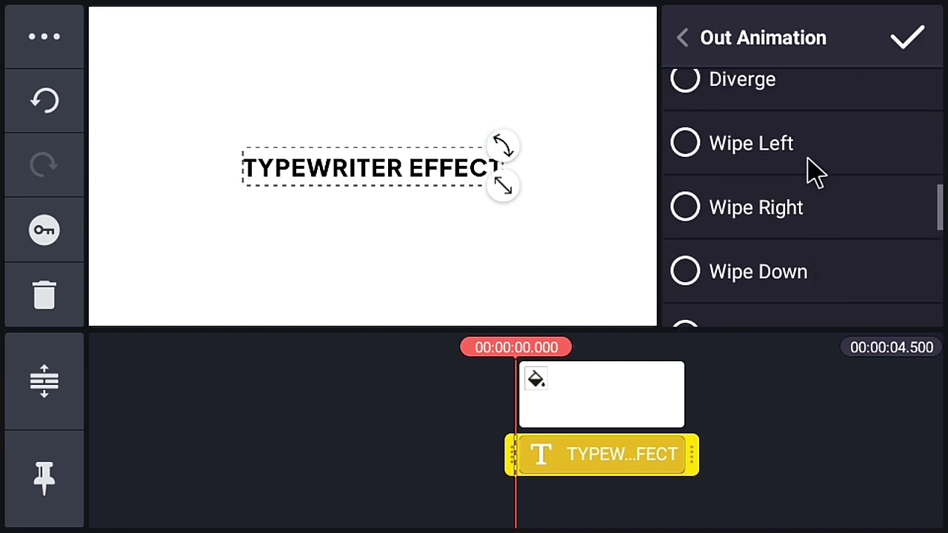
pyautogui.click(813, 141)
pyautogui.moveTo(873, 312)
pyautogui.mouseDown()
pyautogui.moveTo(812, 318)
pyautogui.moveTo(787, 330)
pyautogui.moveTo(796, 337)
pyautogui.moveTo(794, 317)
pyautogui.mouseUp()
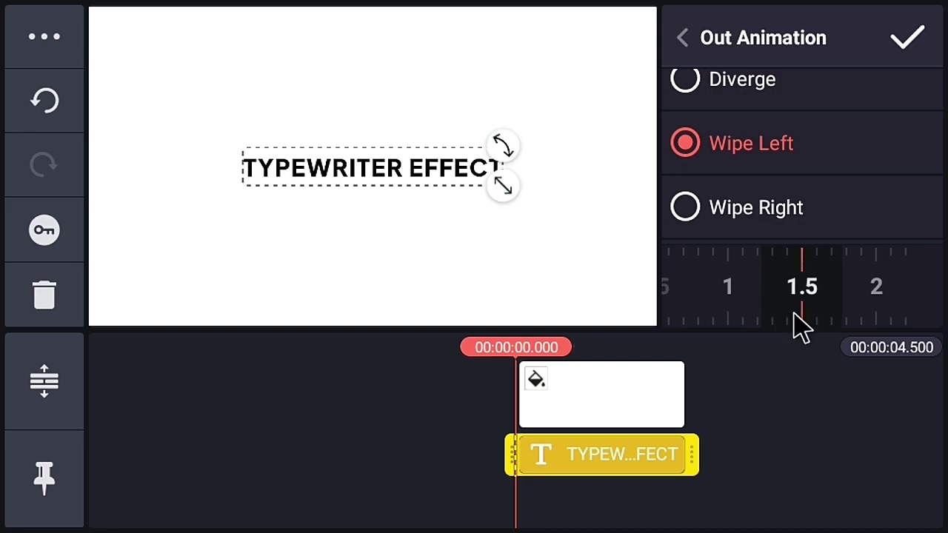
pyautogui.click(905, 44)
# Add the red cursor PNG from the 854C-12EC folder as an image layer.
pyautogui.click(708, 175)
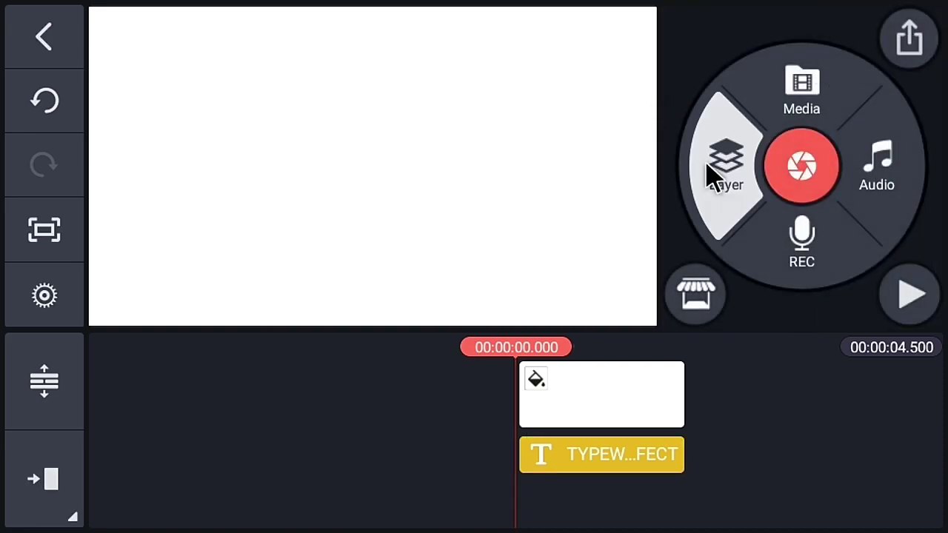
pyautogui.click(649, 64)
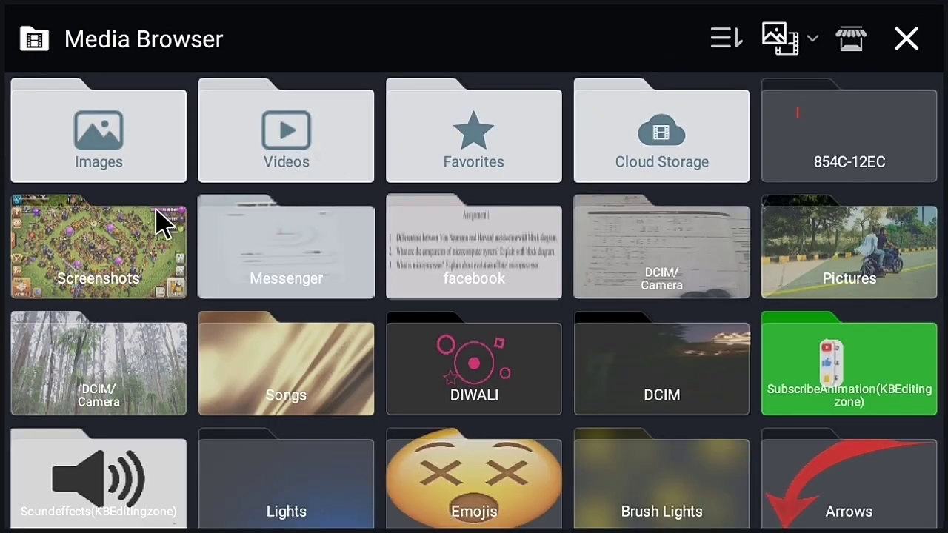
pyautogui.click(821, 164)
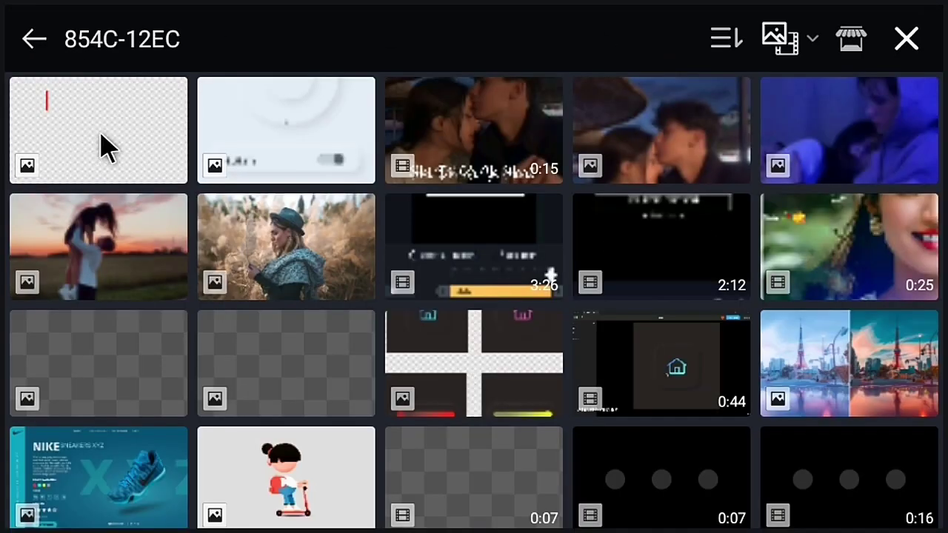
pyautogui.click(104, 144)
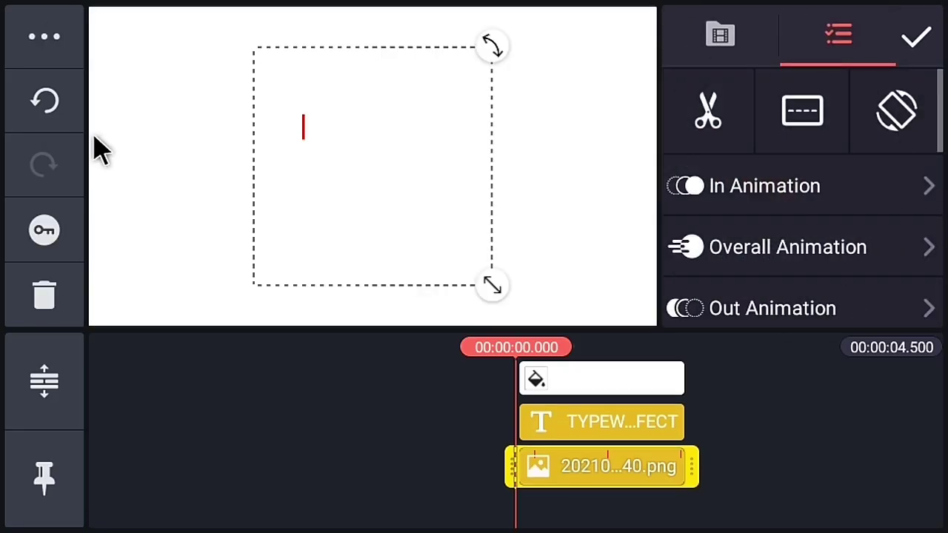
pyautogui.moveTo(815, 489); pyautogui.dragTo(719, 490)
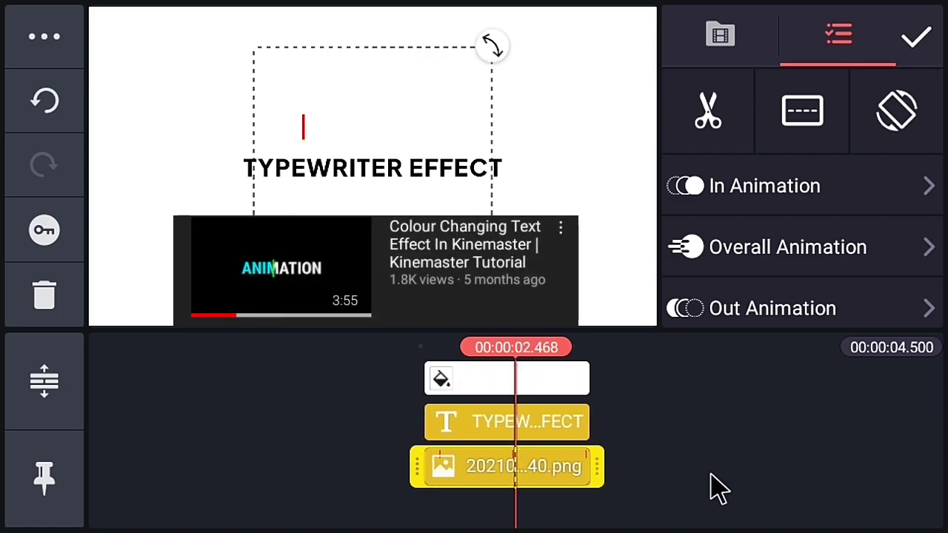
pyautogui.scroll(-1, 822, 181)
pyautogui.moveTo(822, 182); pyautogui.dragTo(830, 47)
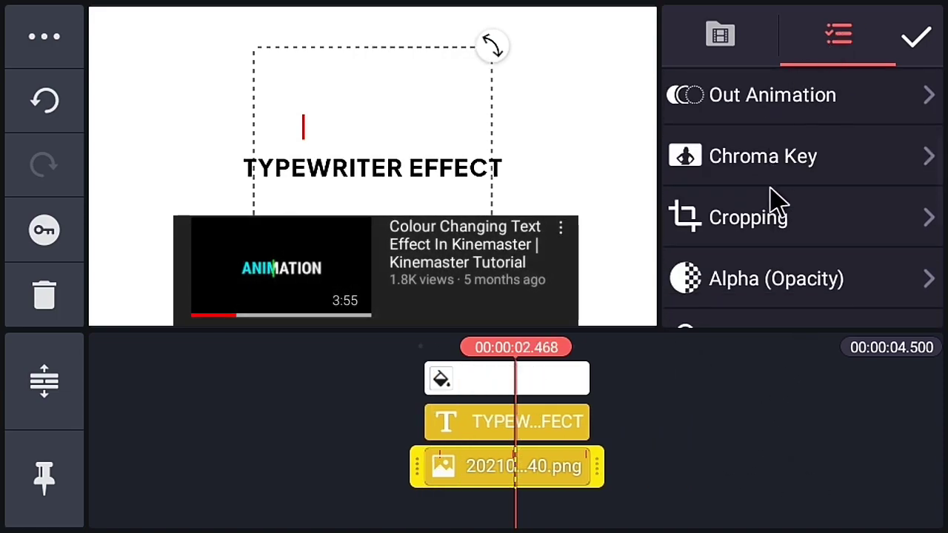
pyautogui.moveTo(793, 275); pyautogui.dragTo(814, 72)
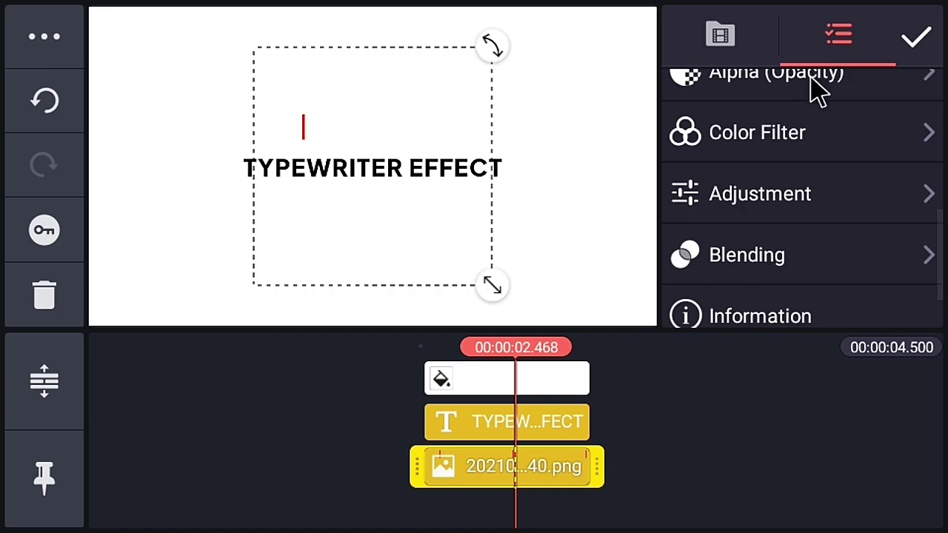
# Adjust the cursor to brightness −100, contrast +100, saturation −100, vibrance +100, highlights +85.
pyautogui.click(740, 200)
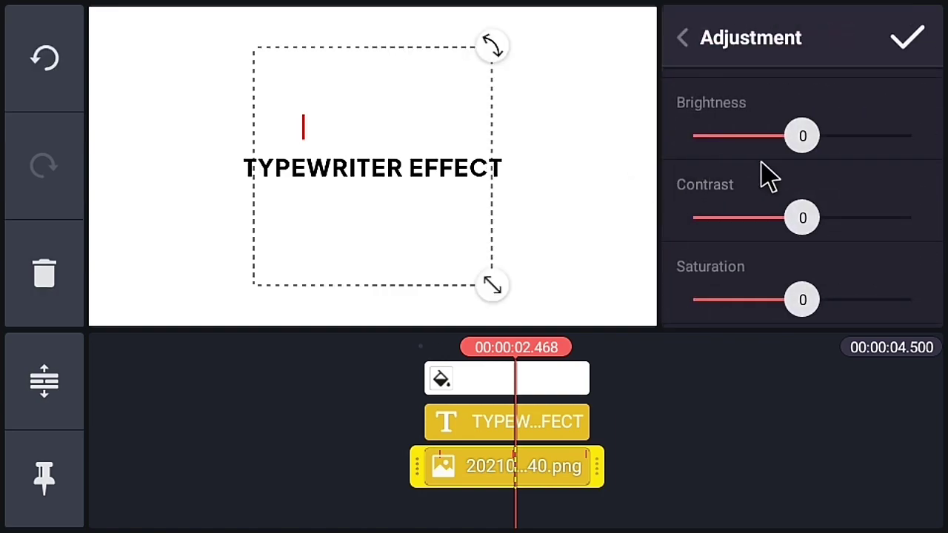
pyautogui.moveTo(802, 136); pyautogui.dragTo(518, 152)
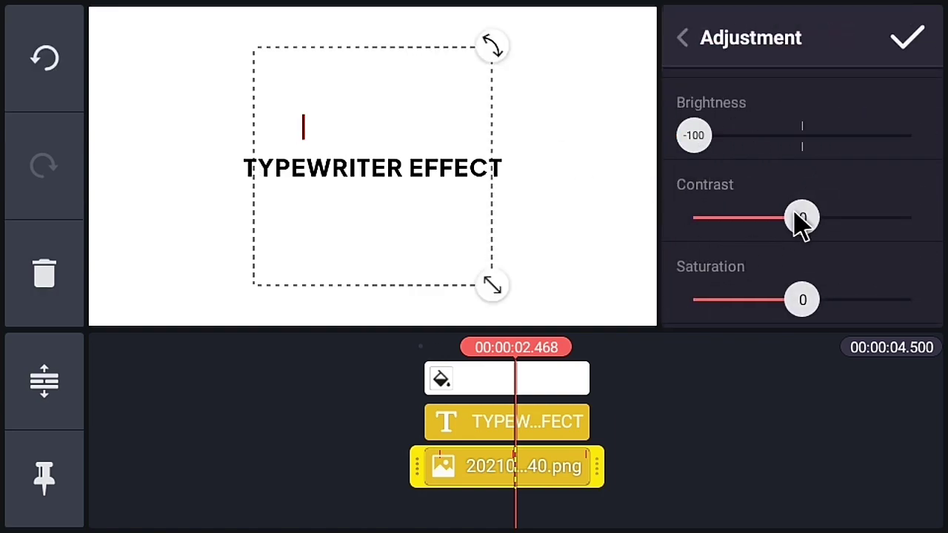
pyautogui.moveTo(802, 218)
pyautogui.mouseDown()
pyautogui.moveTo(947, 222)
pyautogui.moveTo(518, 250)
pyautogui.moveTo(947, 237)
pyautogui.mouseUp()
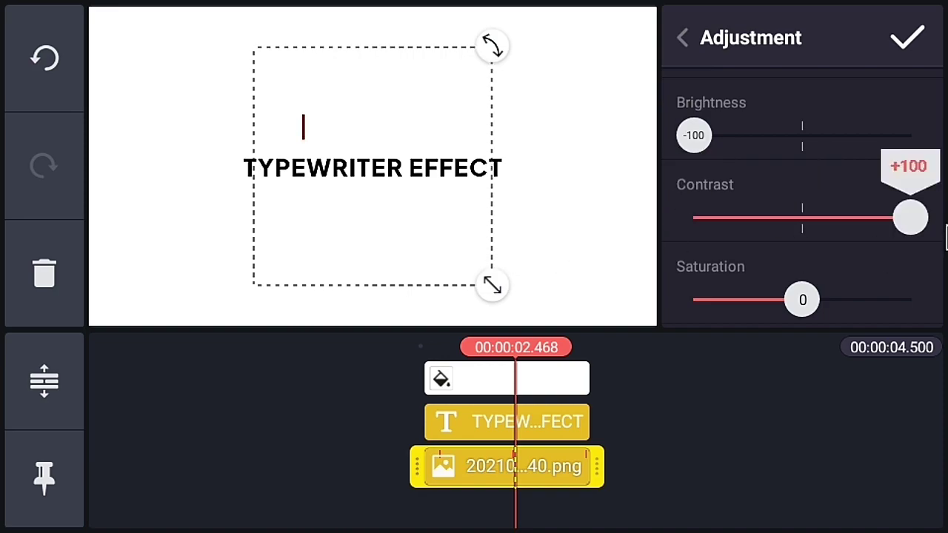
pyautogui.scroll(-2, 741, 222)
pyautogui.scroll(-1, 785, 174)
pyautogui.moveTo(802, 168); pyautogui.dragTo(539, 217)
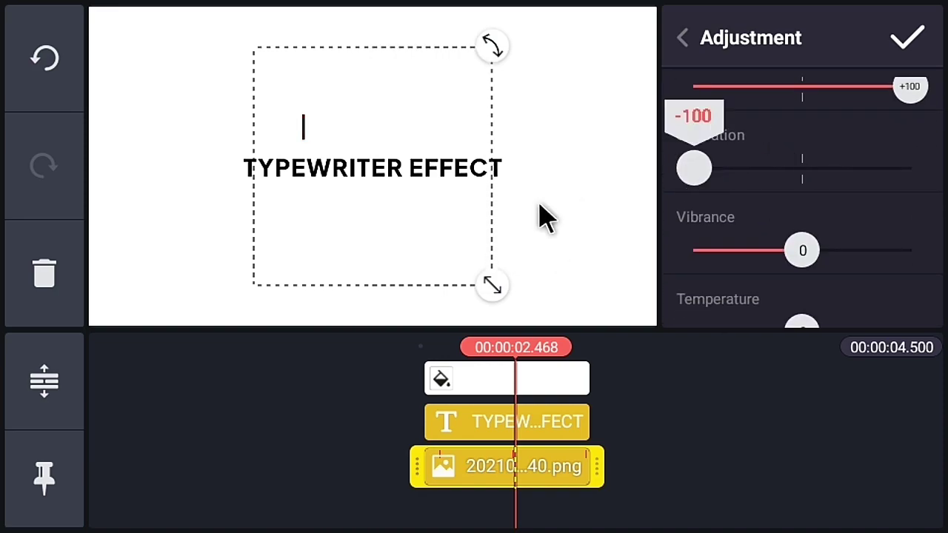
pyautogui.moveTo(913, 255); pyautogui.dragTo(931, 120)
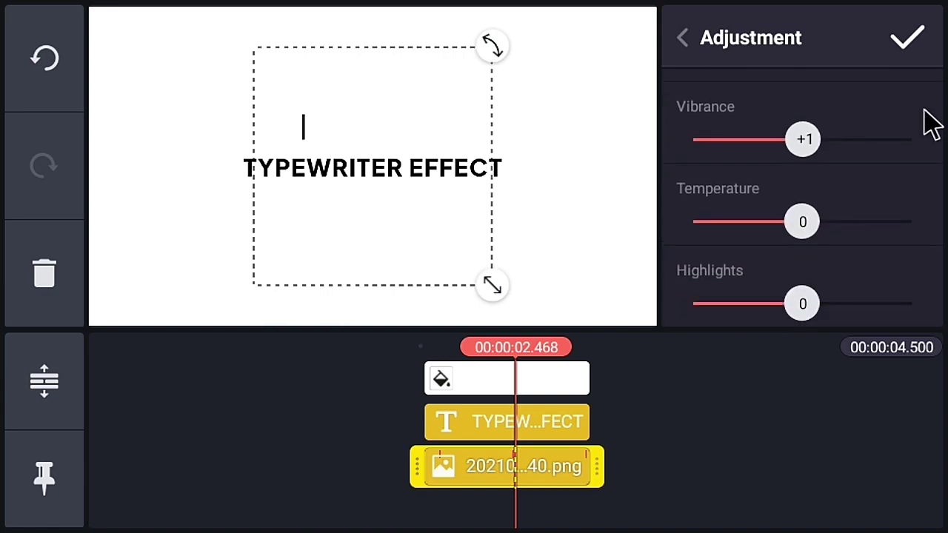
pyautogui.moveTo(947, 169); pyautogui.dragTo(944, 174)
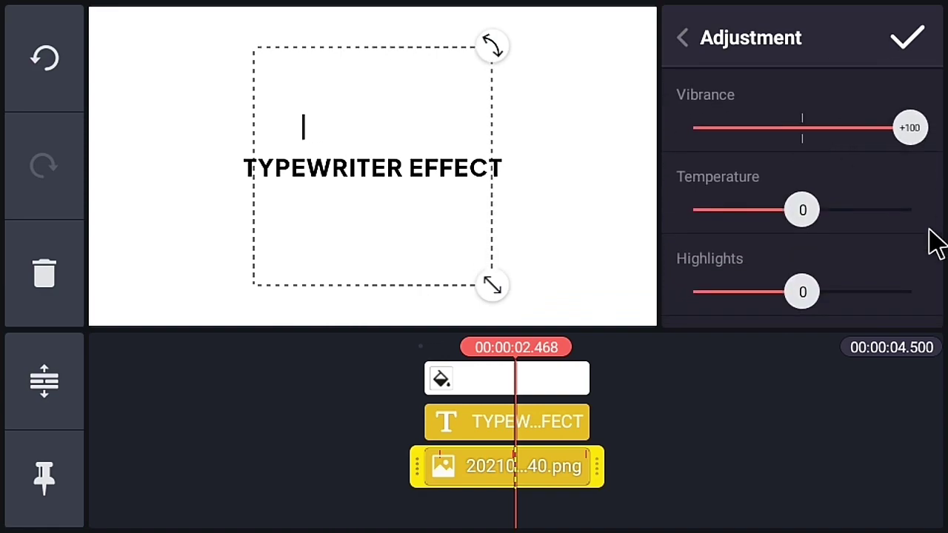
pyautogui.moveTo(931, 244); pyautogui.dragTo(935, 138)
pyautogui.moveTo(784, 175); pyautogui.dragTo(927, 178)
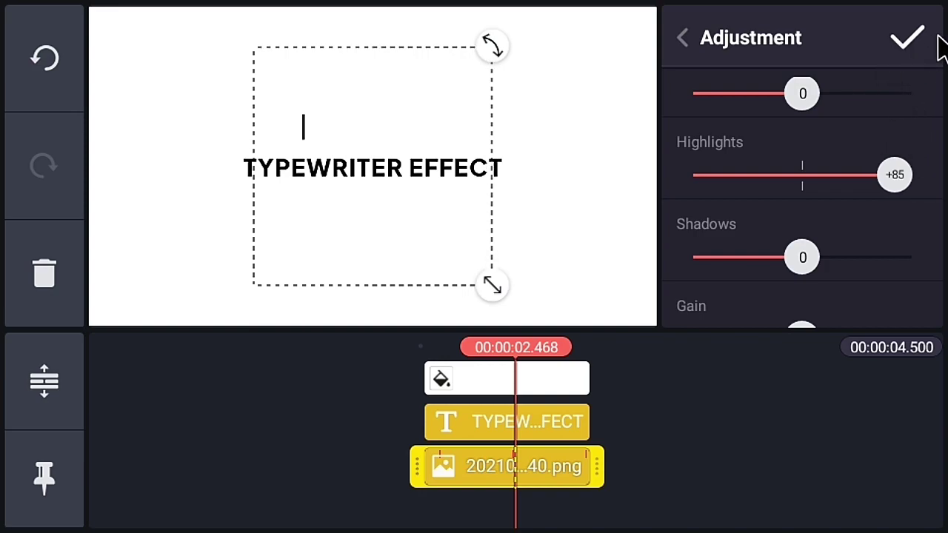
# Confirm the colour adjustments and rewind the timeline to the start.
pyautogui.click(908, 40)
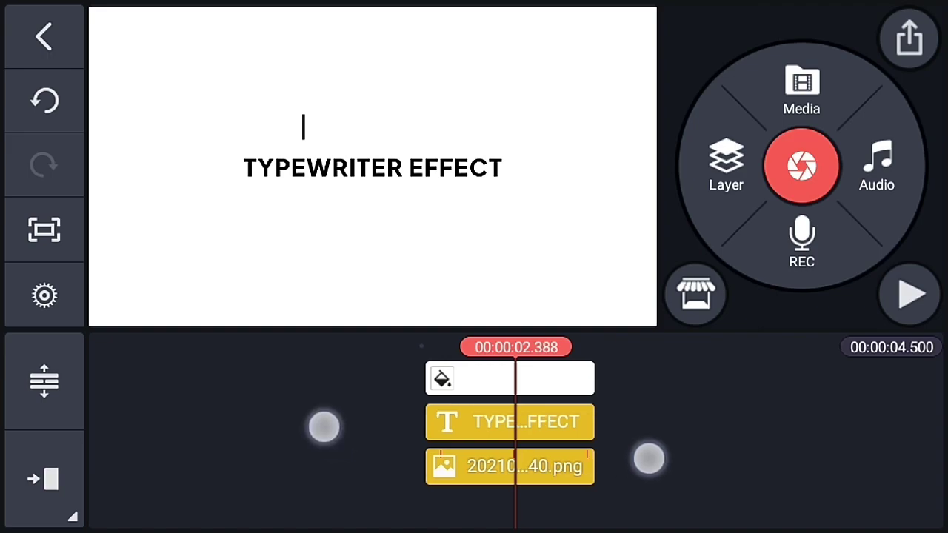
pyautogui.scroll(5, 516, 429)
pyautogui.scroll(2, 516, 430)
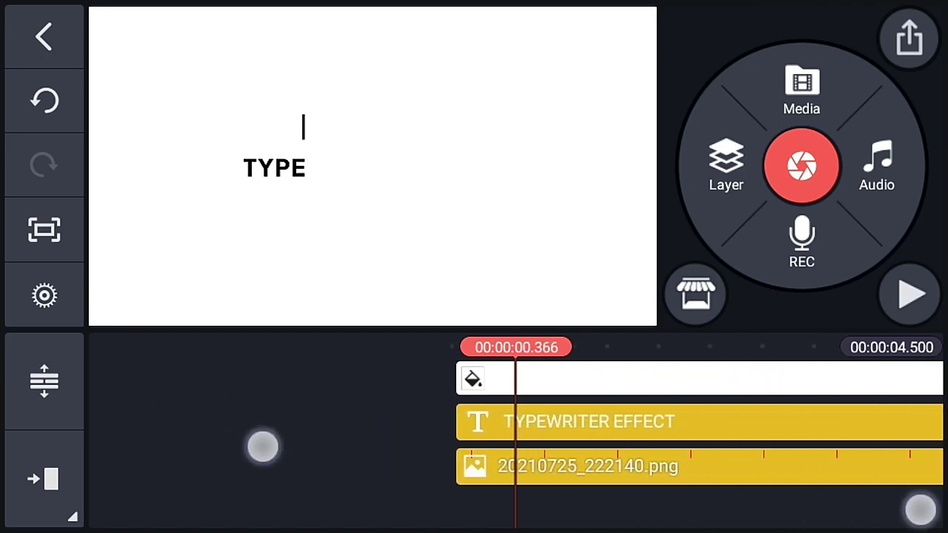
pyautogui.moveTo(720, 427); pyautogui.dragTo(781, 427)
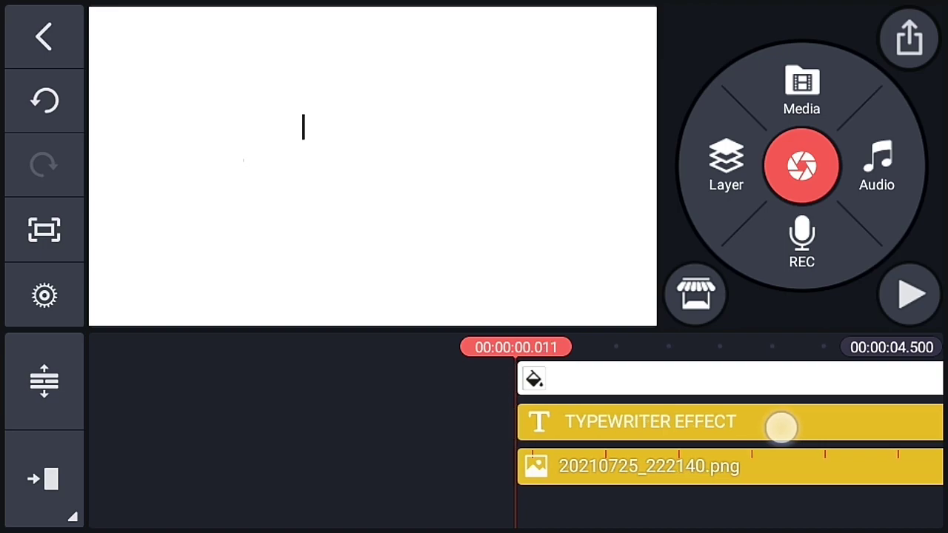
# Position the cursor image just left of the title's first letter.
pyautogui.click(746, 457)
pyautogui.moveTo(436, 203); pyautogui.dragTo(412, 243)
pyautogui.moveTo(763, 508)
pyautogui.mouseDown()
pyautogui.moveTo(734, 509)
pyautogui.moveTo(792, 508)
pyautogui.mouseUp()
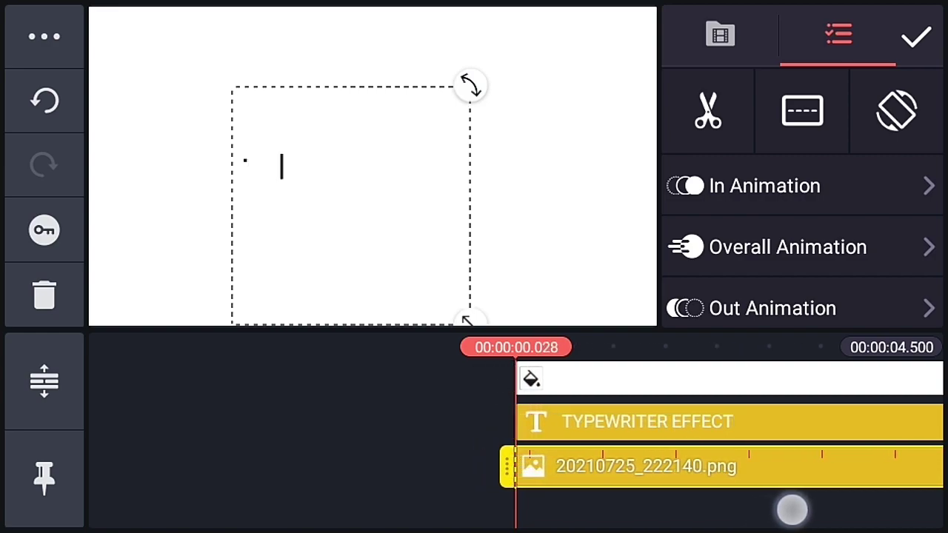
pyautogui.moveTo(375, 243); pyautogui.dragTo(355, 243)
pyautogui.click(687, 385)
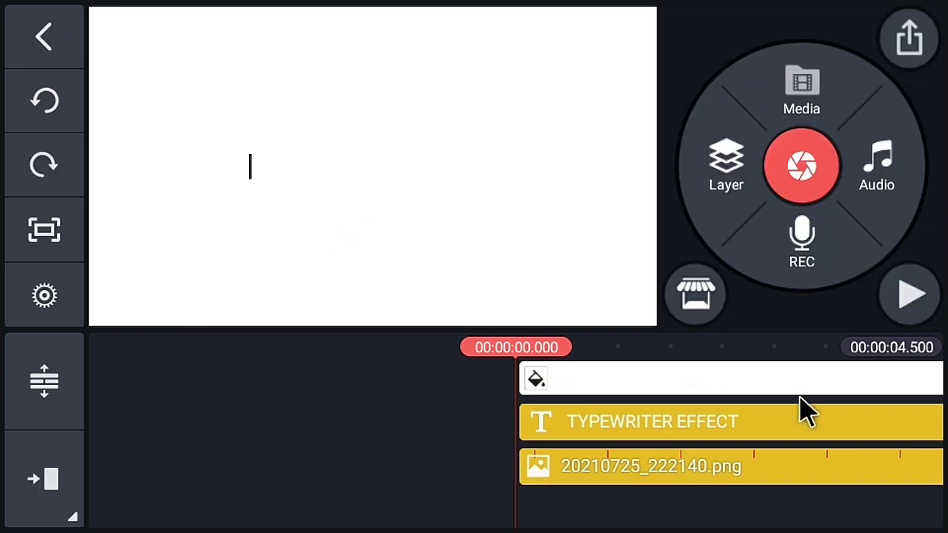
pyautogui.moveTo(874, 385)
pyautogui.mouseDown()
pyautogui.moveTo(624, 398)
pyautogui.moveTo(595, 408)
pyautogui.mouseUp()
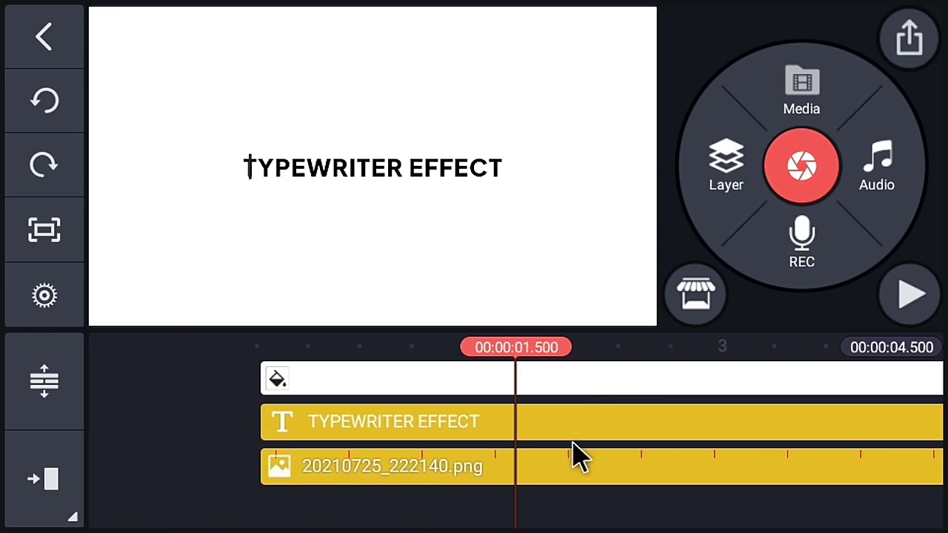
# Keyframe the cursor to move from the title's start to just after EFFECT by 1.5 s.
pyautogui.click(560, 480)
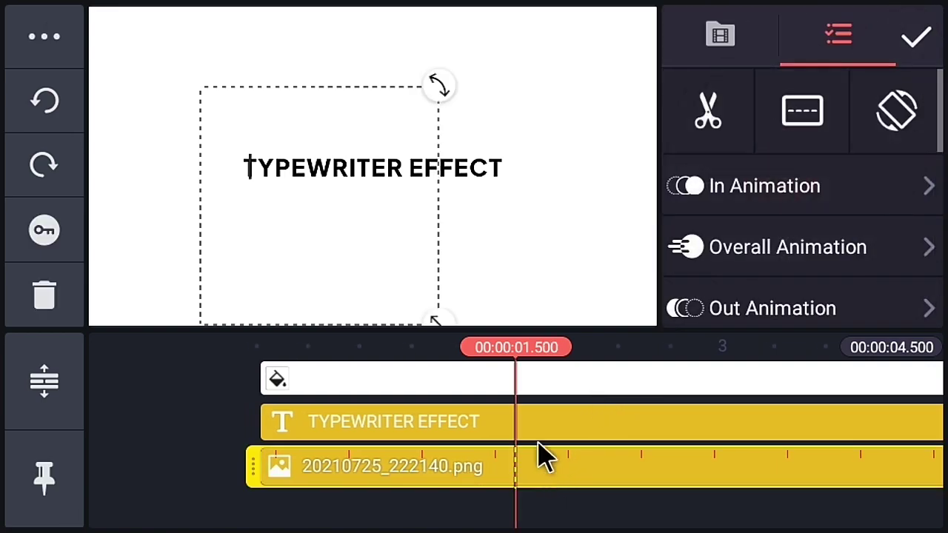
pyautogui.click(52, 226)
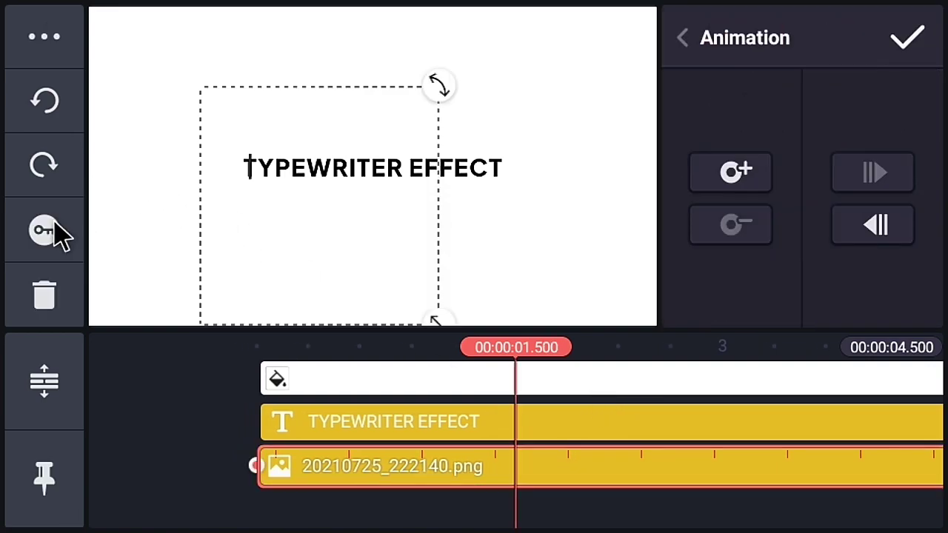
pyautogui.click(754, 164)
pyautogui.moveTo(333, 166)
pyautogui.mouseDown()
pyautogui.moveTo(548, 164)
pyautogui.moveTo(582, 173)
pyautogui.moveTo(576, 170)
pyautogui.mouseUp()
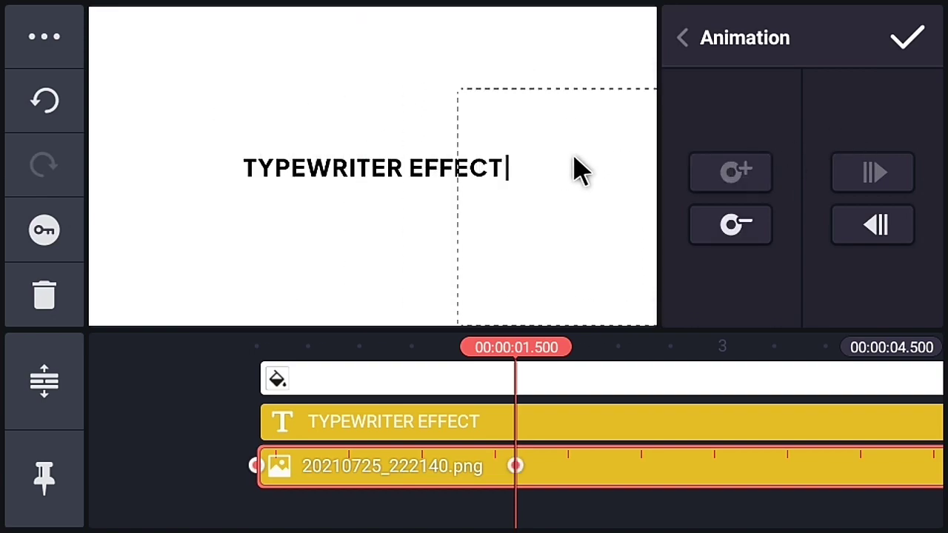
pyautogui.click(908, 39)
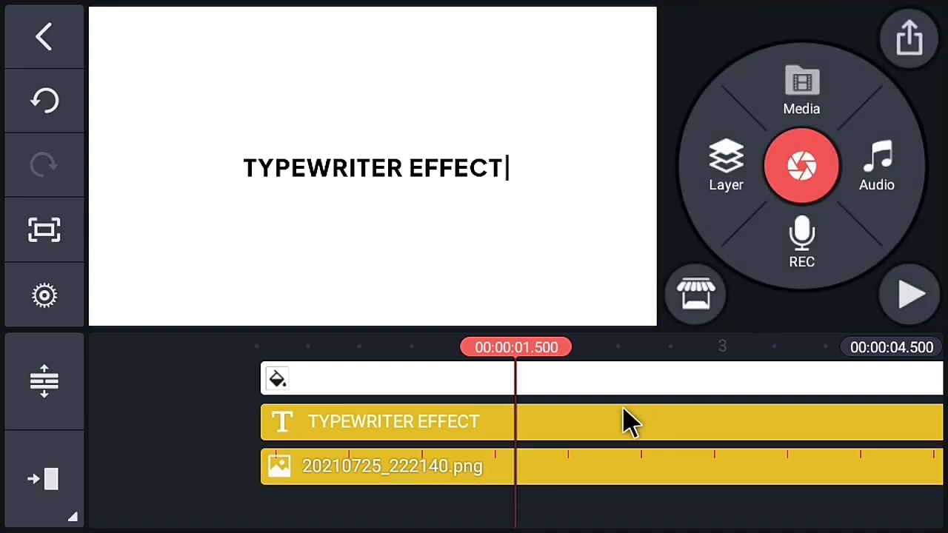
pyautogui.click(615, 474)
# Split the cursor clip at about 1.5 s and again at about 3.0 s.
pyautogui.moveTo(730, 529)
pyautogui.mouseDown()
pyautogui.moveTo(677, 508)
pyautogui.moveTo(724, 519)
pyautogui.mouseUp()
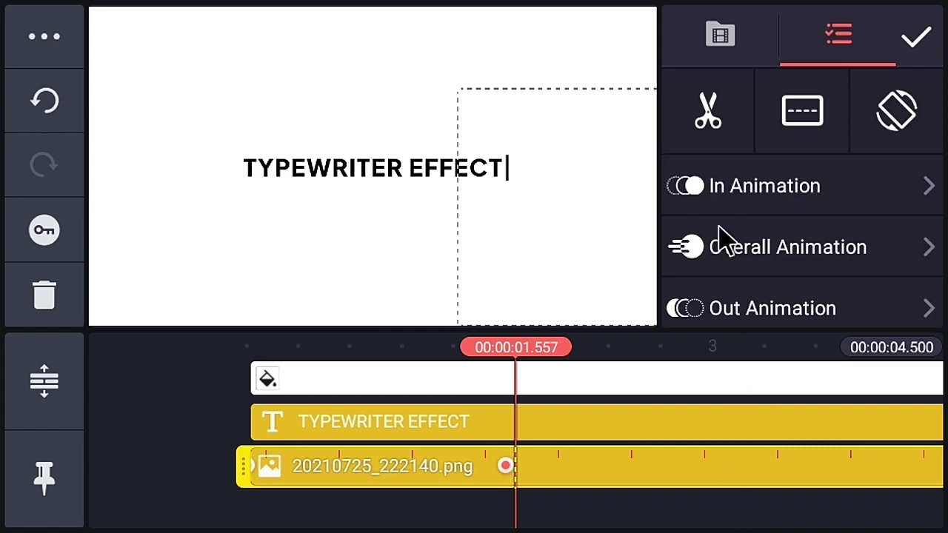
pyautogui.click(720, 135)
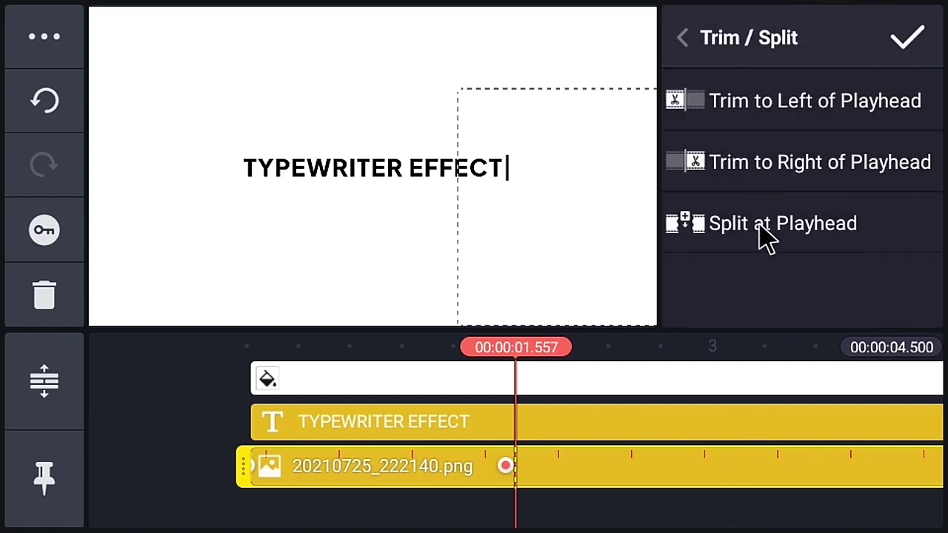
pyautogui.click(767, 237)
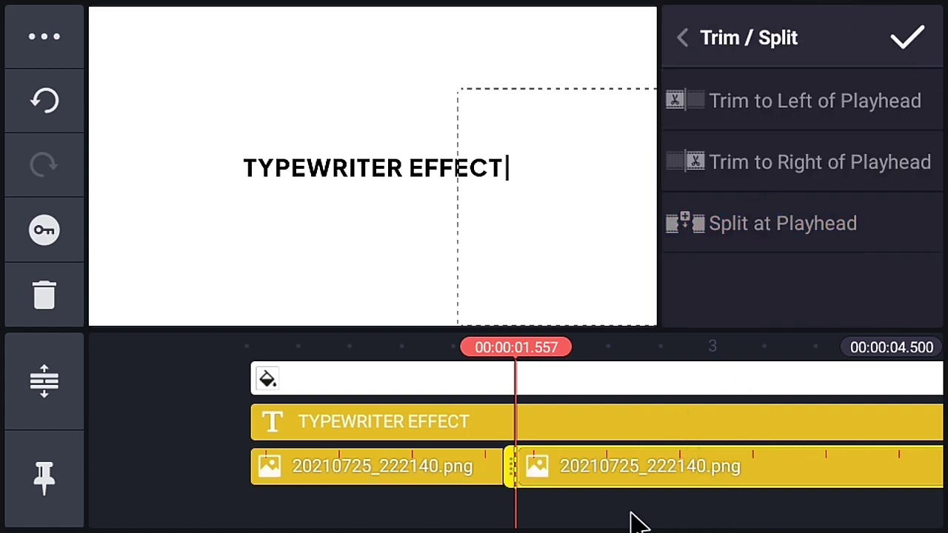
pyautogui.click(418, 483)
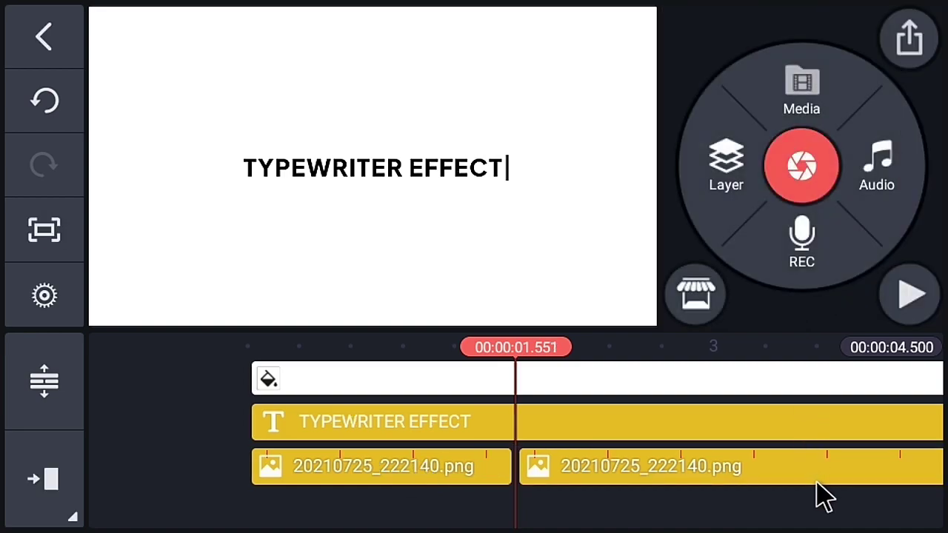
pyautogui.moveTo(821, 498)
pyautogui.mouseDown()
pyautogui.moveTo(545, 500)
pyautogui.moveTo(555, 489)
pyautogui.mouseUp()
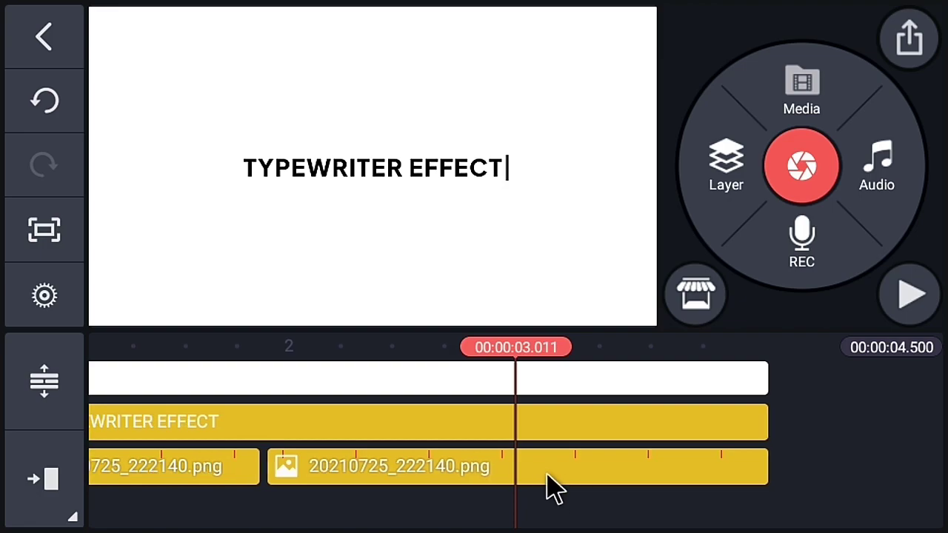
pyautogui.click(552, 485)
pyautogui.click(712, 115)
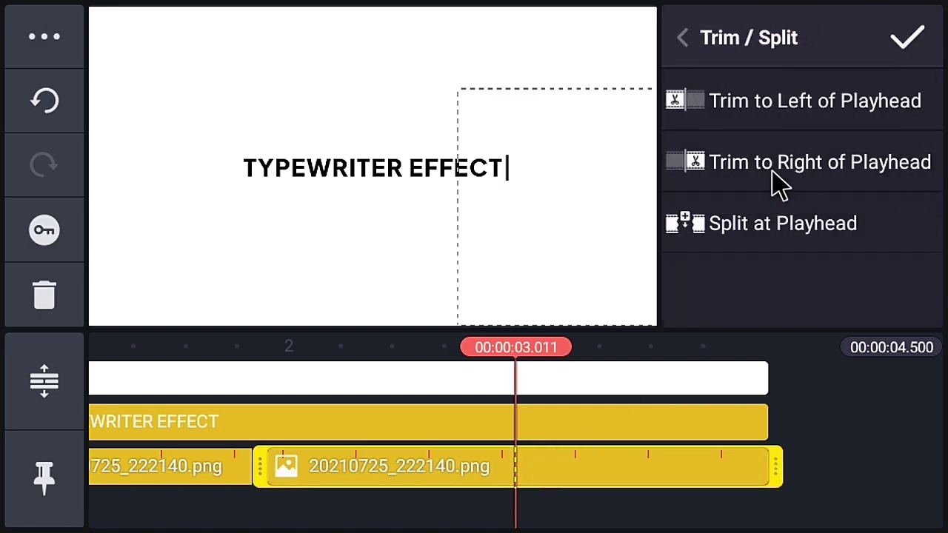
pyautogui.click(781, 225)
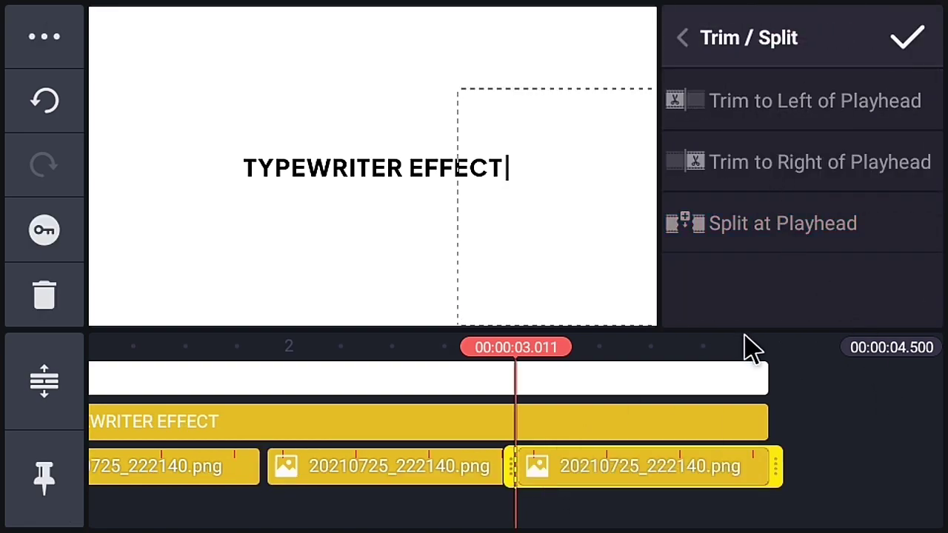
# Keyframe the last cursor piece to move back left with the title's wipe-out.
pyautogui.click(45, 231)
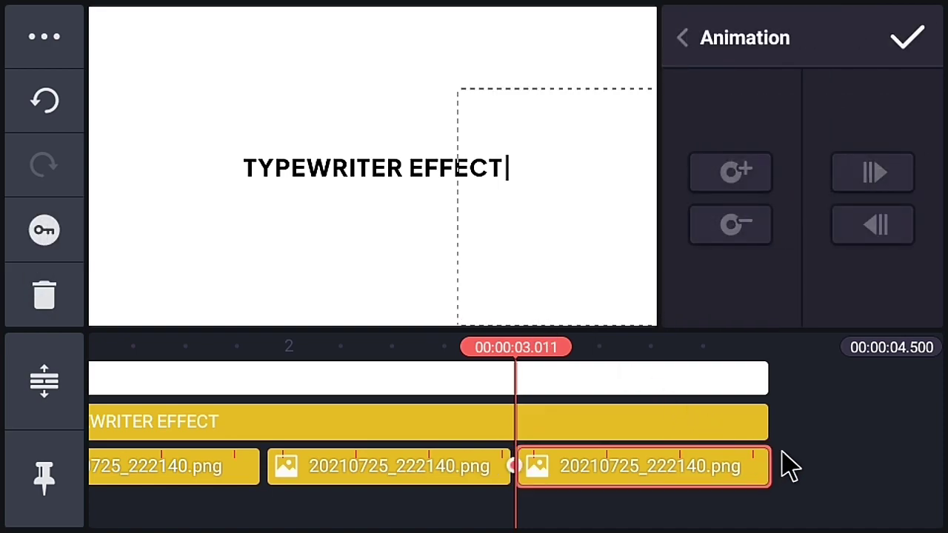
pyautogui.moveTo(830, 456)
pyautogui.mouseDown()
pyautogui.moveTo(544, 485)
pyautogui.moveTo(567, 473)
pyautogui.mouseUp()
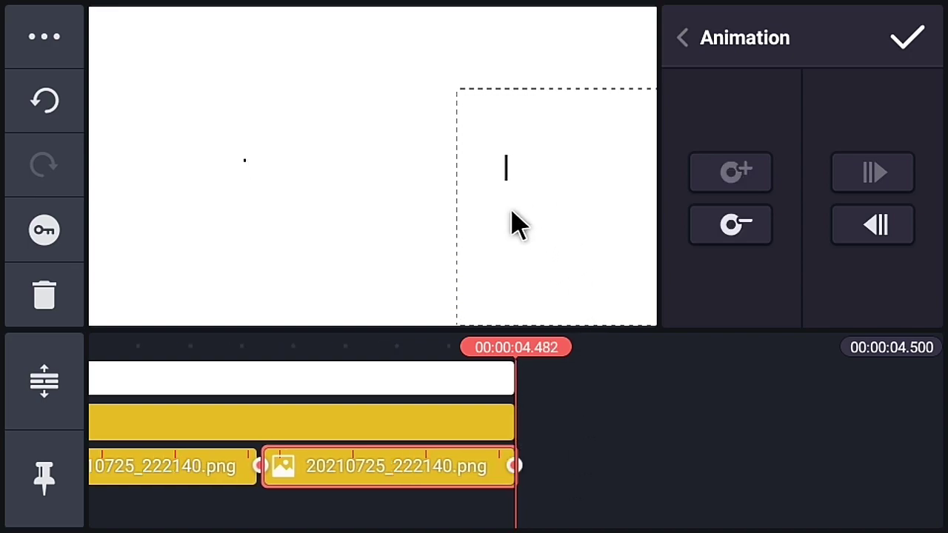
pyautogui.moveTo(345, 231)
pyautogui.mouseDown()
pyautogui.moveTo(309, 219)
pyautogui.moveTo(320, 197)
pyautogui.mouseUp()
pyautogui.moveTo(648, 433)
pyautogui.mouseDown()
pyautogui.moveTo(737, 463)
pyautogui.moveTo(869, 454)
pyautogui.mouseUp()
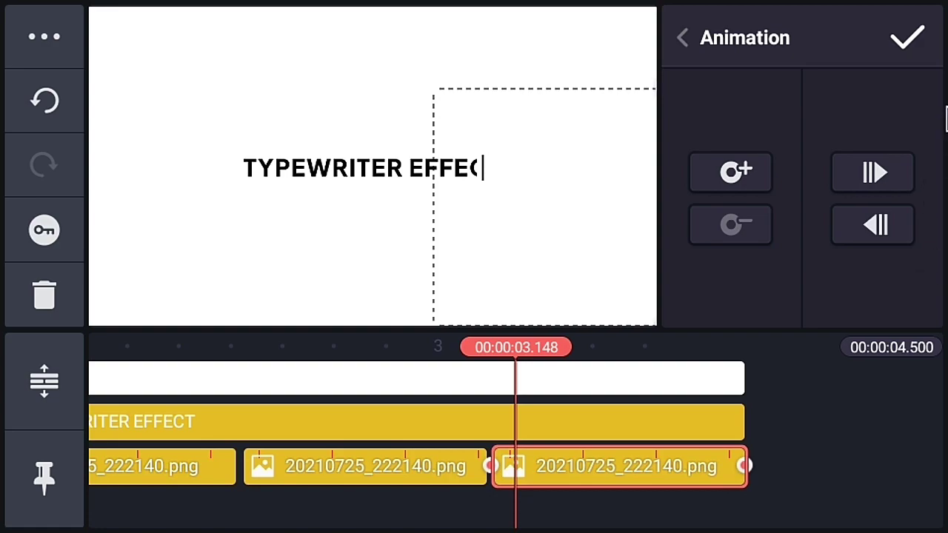
pyautogui.click(370, 498)
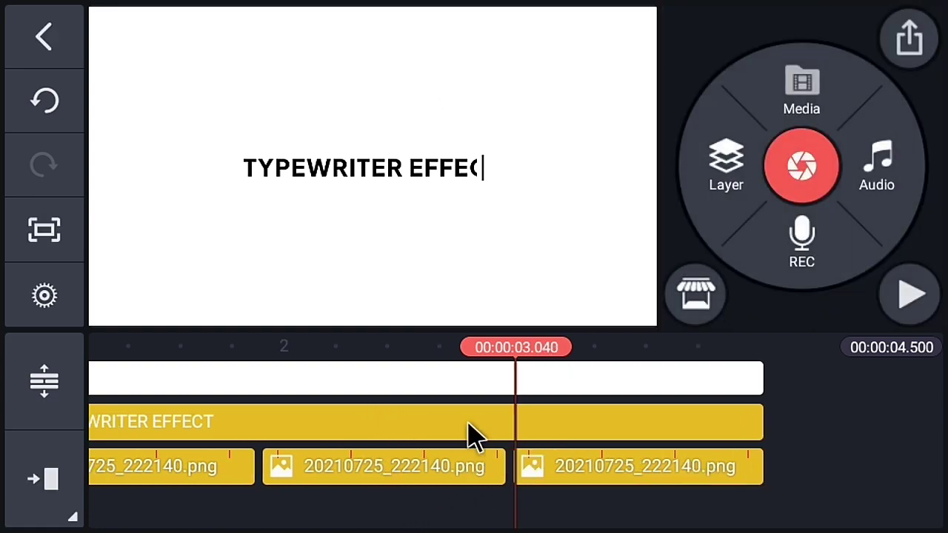
# Preview the typewriter reveal from the start, then scrub back to about 1.9 seconds.
pyautogui.moveTo(470, 438); pyautogui.dragTo(935, 351)
pyautogui.click(912, 294)
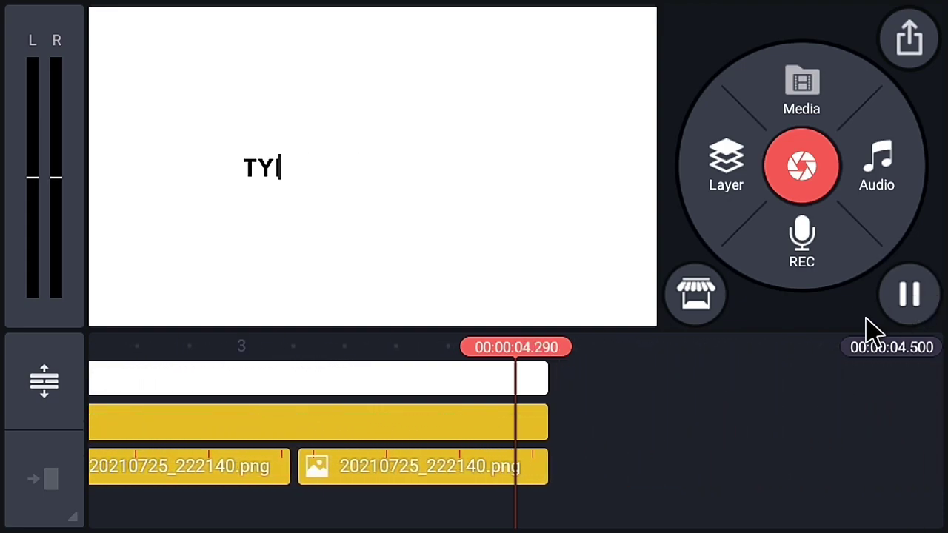
pyautogui.moveTo(749, 480); pyautogui.dragTo(915, 485)
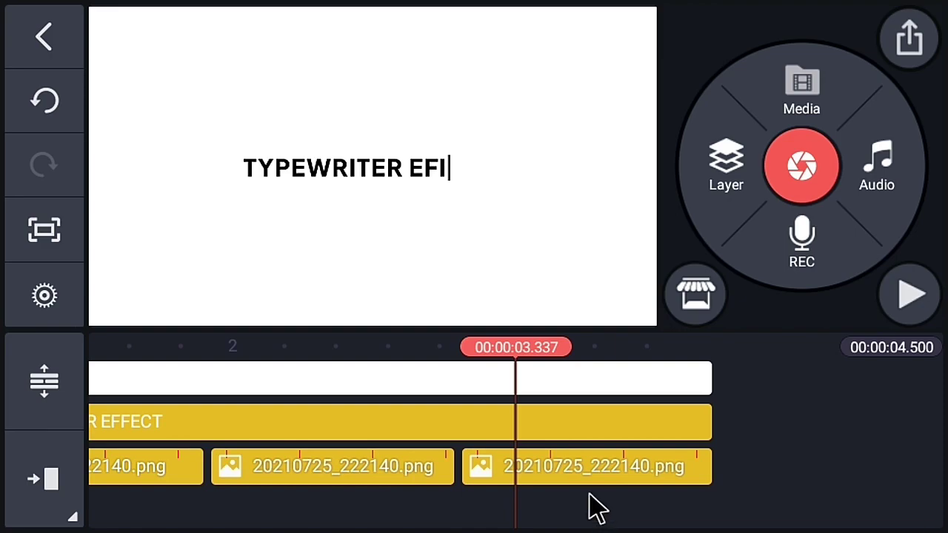
pyautogui.moveTo(597, 510); pyautogui.dragTo(834, 521)
# Give the middle cursor PNG clip a Blink Slow overall animation.
pyautogui.click(630, 466)
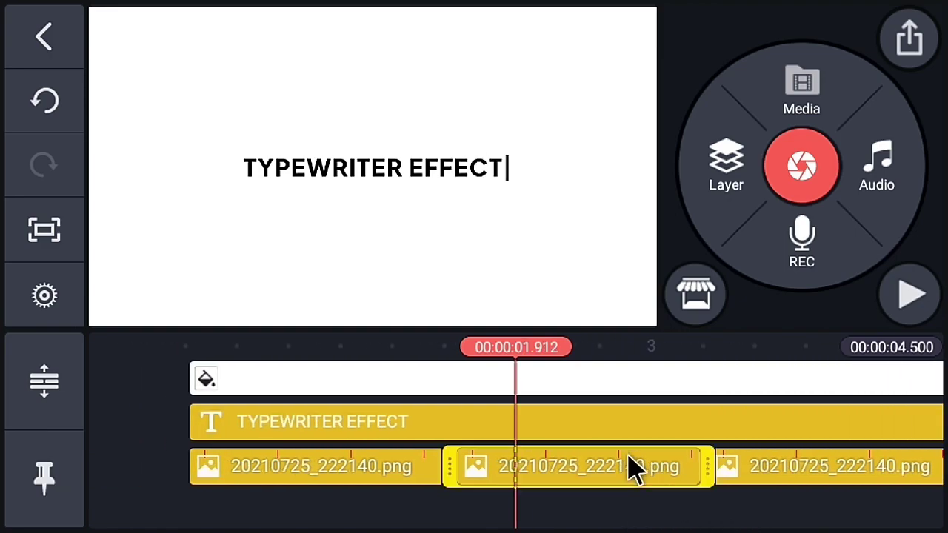
pyautogui.click(791, 252)
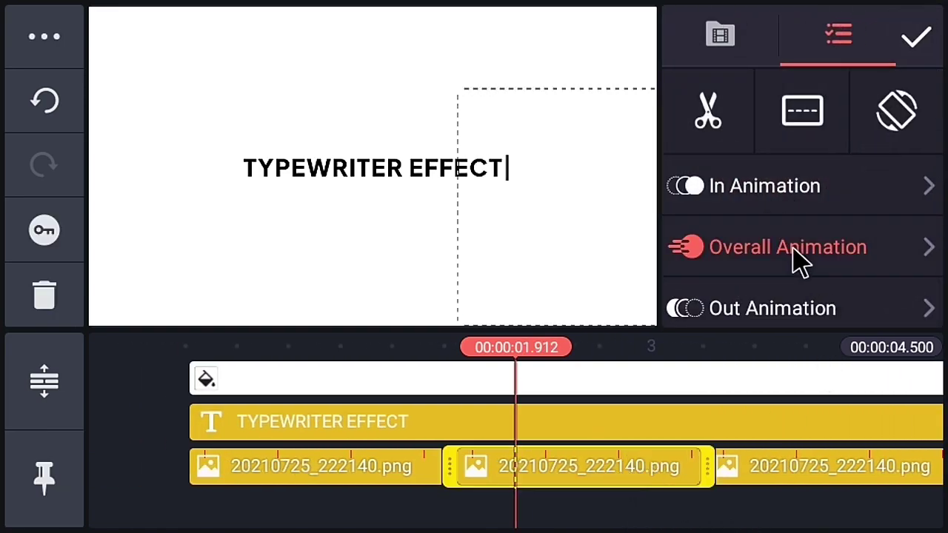
pyautogui.click(763, 170)
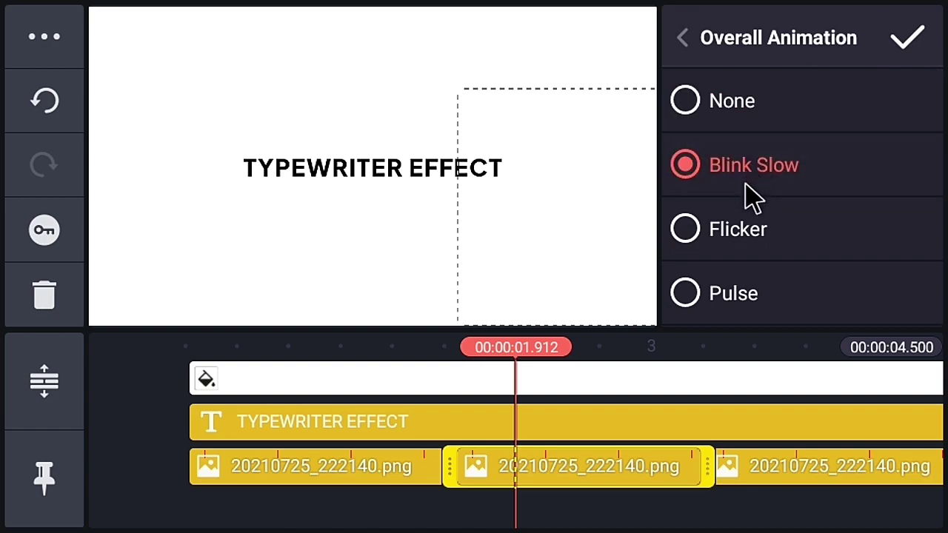
pyautogui.click(913, 36)
pyautogui.moveTo(263, 448); pyautogui.dragTo(868, 467)
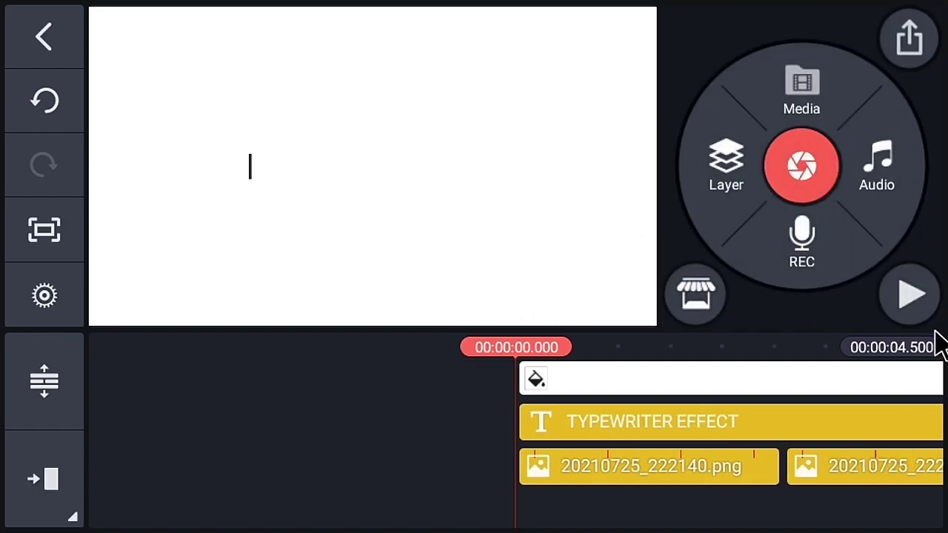
# Check the blink, then add the Keyboard 2 sound from SFX > Keyboard Typing.
pyautogui.click(911, 297)
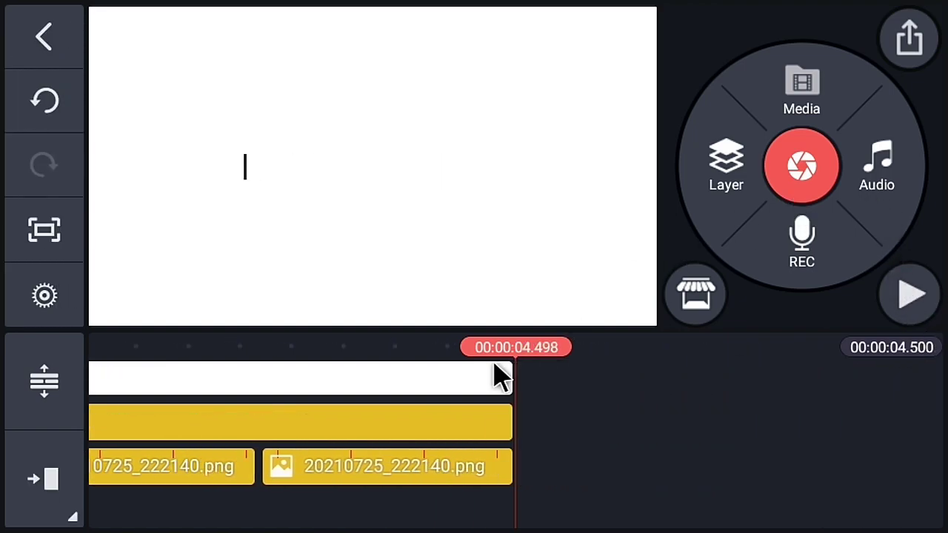
pyautogui.moveTo(500, 378); pyautogui.dragTo(886, 392)
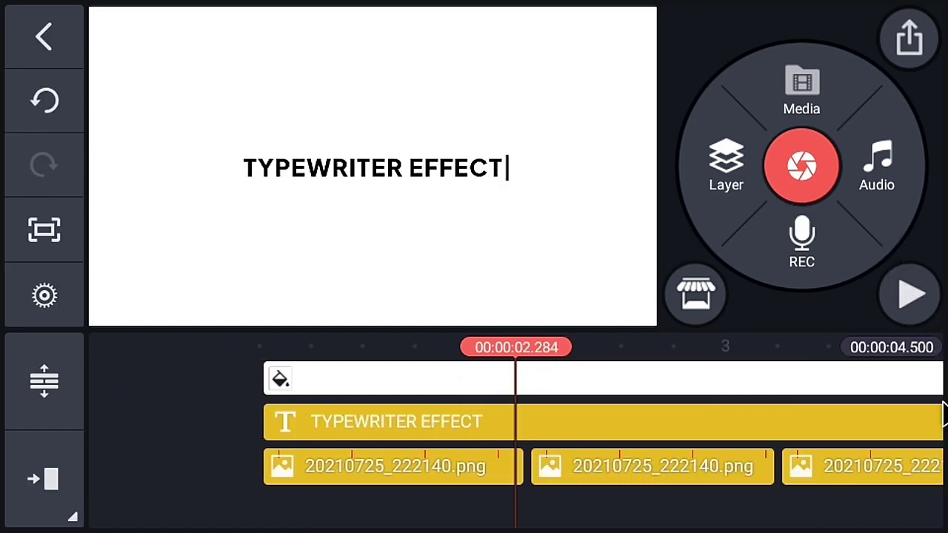
pyautogui.click(886, 178)
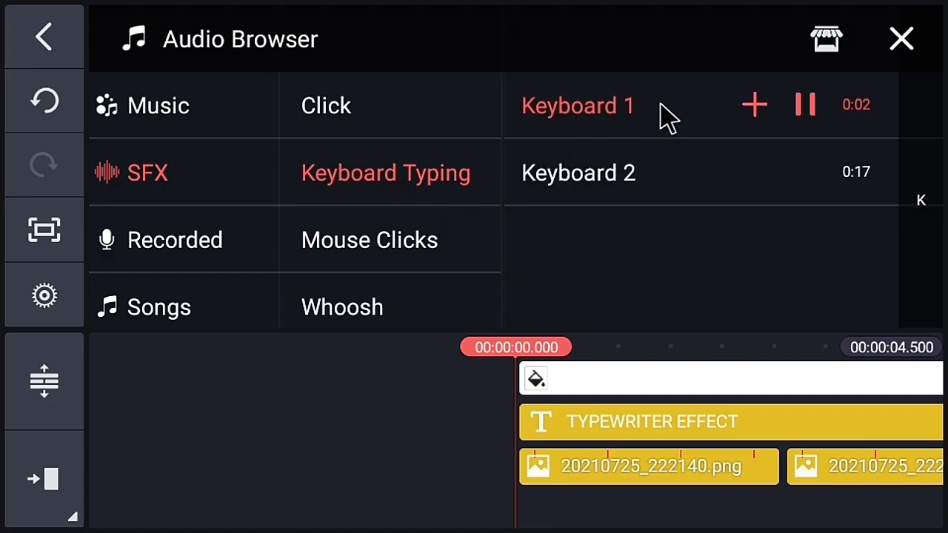
pyautogui.click(740, 186)
pyautogui.click(754, 172)
pyautogui.click(805, 172)
pyautogui.click(902, 40)
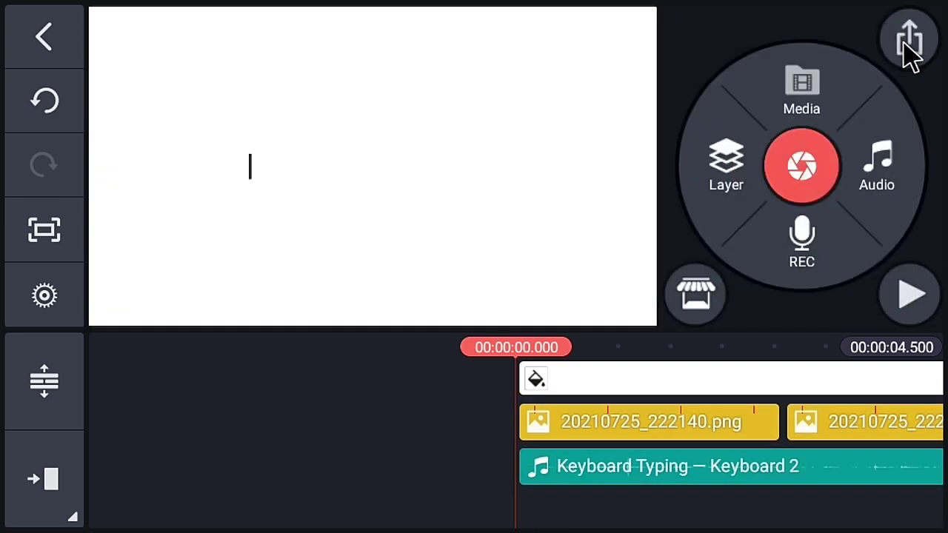
# Play back with the typing sound and park the playhead near 1.55 seconds.
pyautogui.click(910, 296)
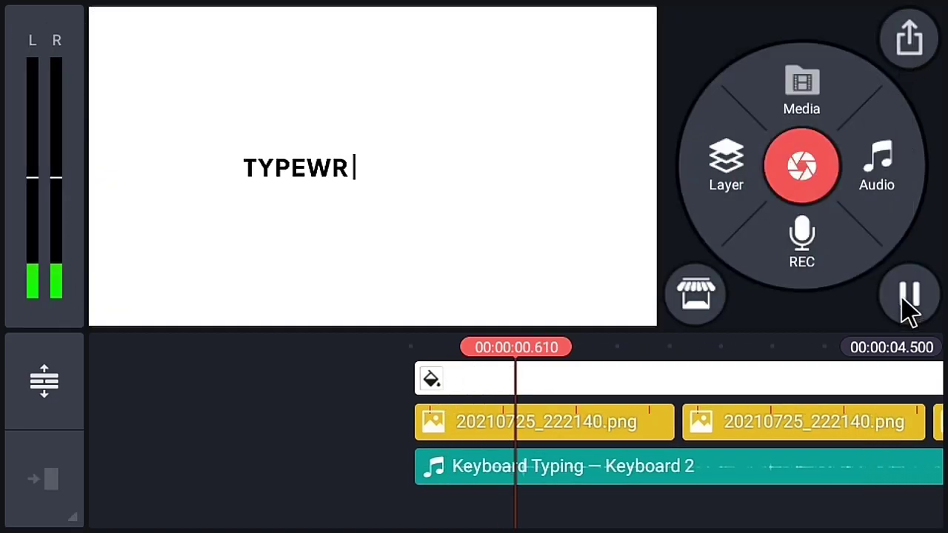
pyautogui.click(906, 298)
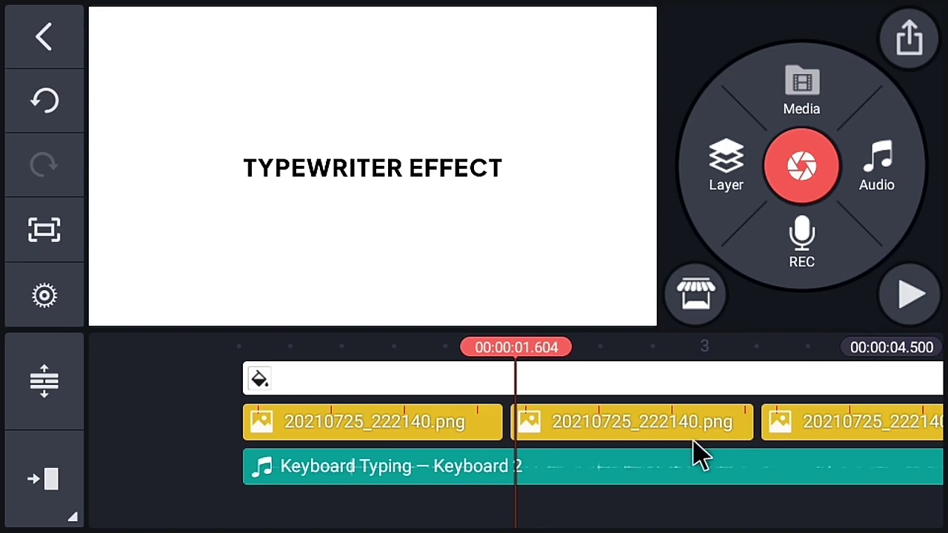
pyautogui.moveTo(526, 489); pyautogui.dragTo(524, 495)
# Trim the Keyboard 2 sound to the right of the playhead, ending near 1.56 seconds.
pyautogui.click(523, 478)
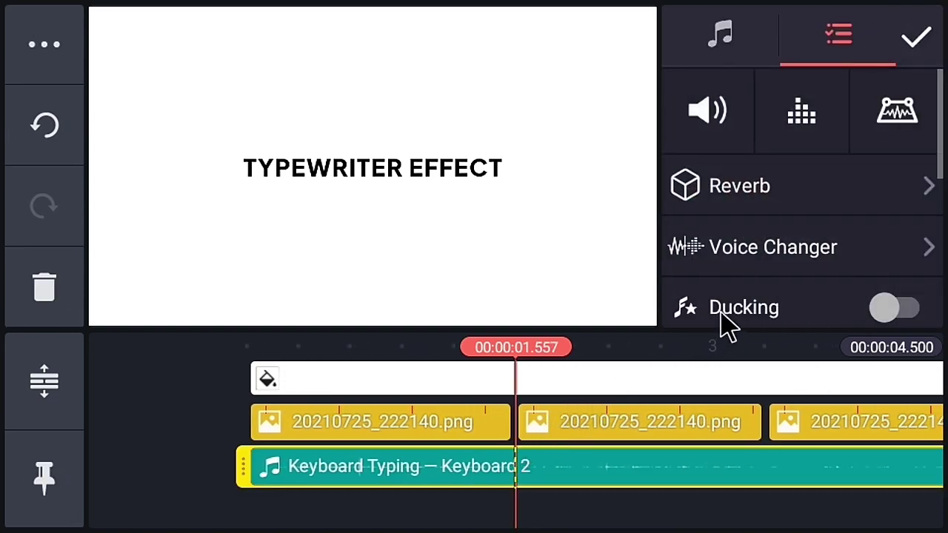
pyautogui.moveTo(721, 324); pyautogui.dragTo(758, 148)
pyautogui.click(765, 256)
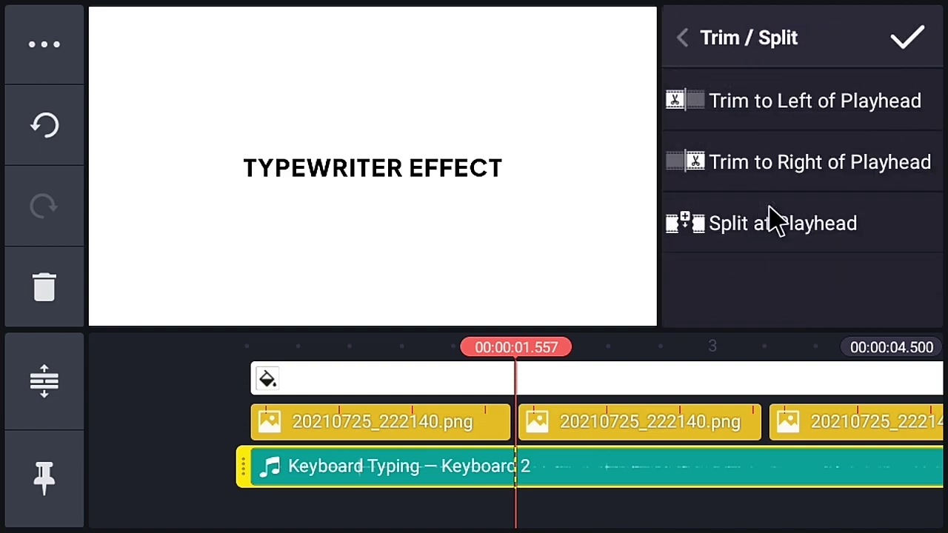
pyautogui.click(770, 163)
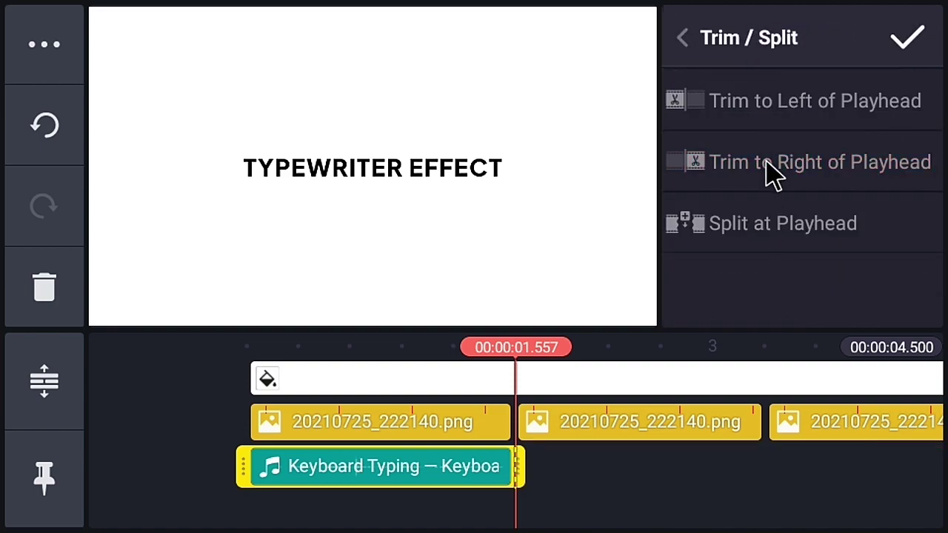
pyautogui.click(911, 52)
# Add the Keyboard 1 typing sound at about the three-second mark.
pyautogui.moveTo(794, 512); pyautogui.dragTo(554, 518)
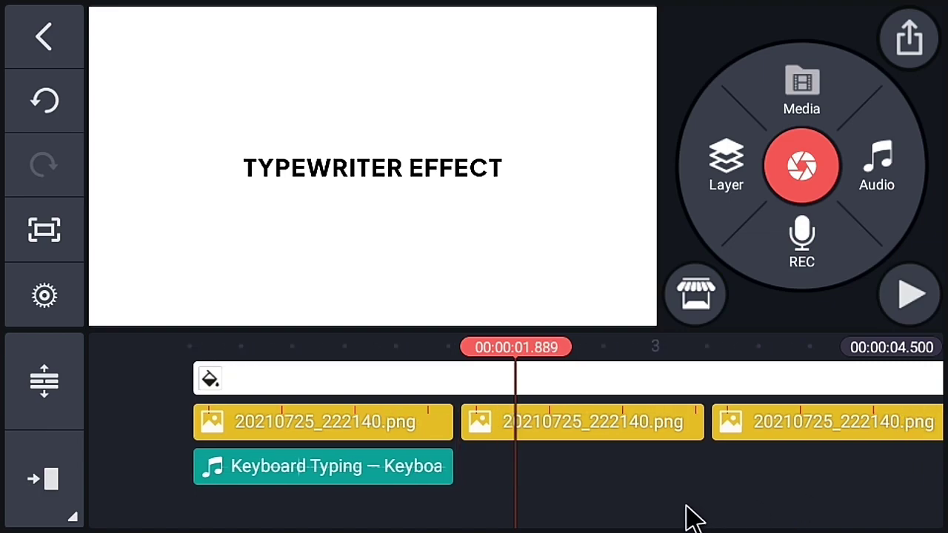
pyautogui.click(898, 185)
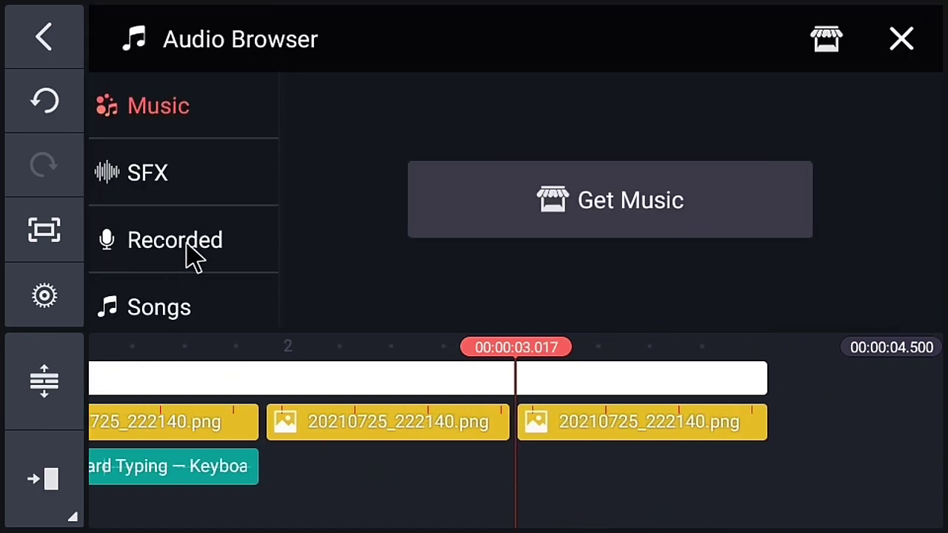
pyautogui.click(364, 191)
pyautogui.click(699, 119)
pyautogui.click(763, 113)
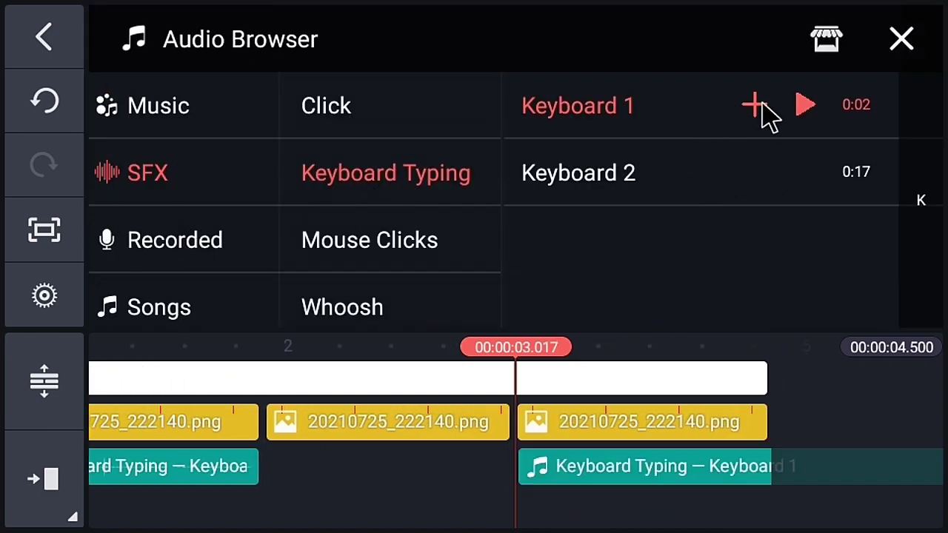
pyautogui.click(901, 38)
# Select the Keyboard 1 clip and apply a Trim/Split option to it.
pyautogui.click(918, 300)
pyautogui.click(565, 470)
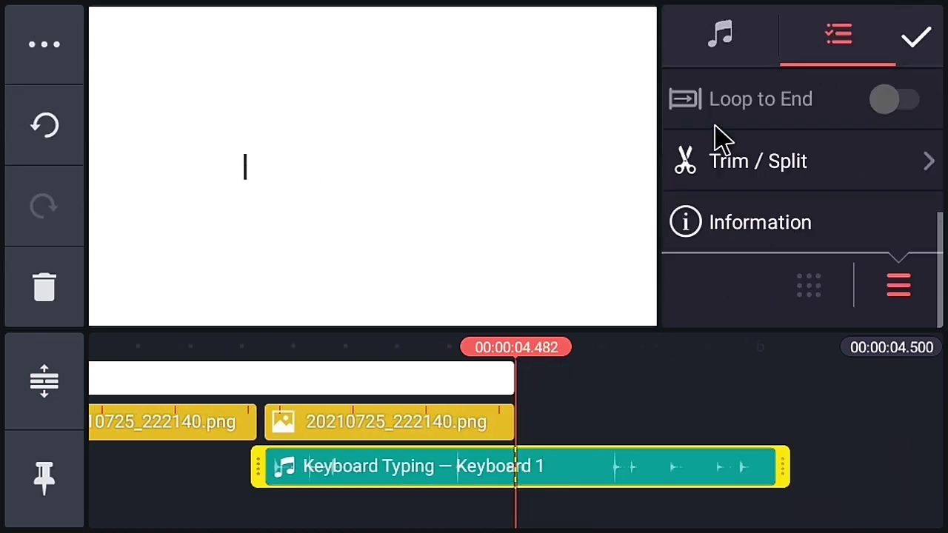
pyautogui.click(741, 158)
pyautogui.click(907, 39)
# Preview the finished video from the start, then export it at about 5.47 Mbps.
pyautogui.moveTo(773, 422); pyautogui.dragTo(944, 441)
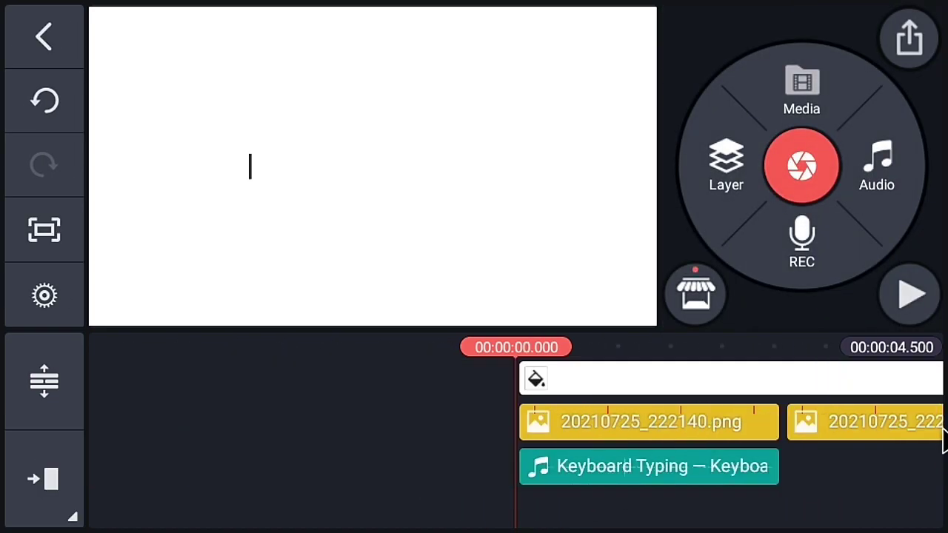
pyautogui.click(910, 297)
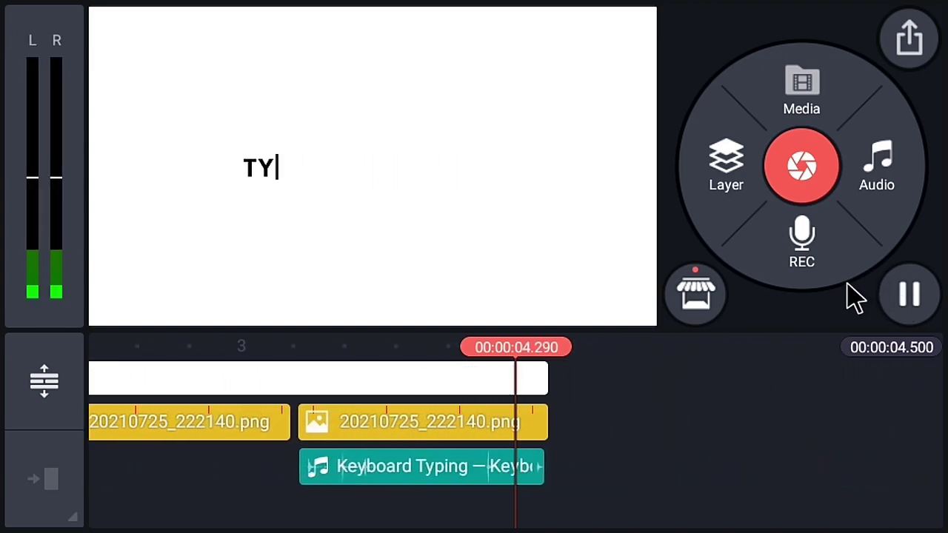
pyautogui.click(910, 41)
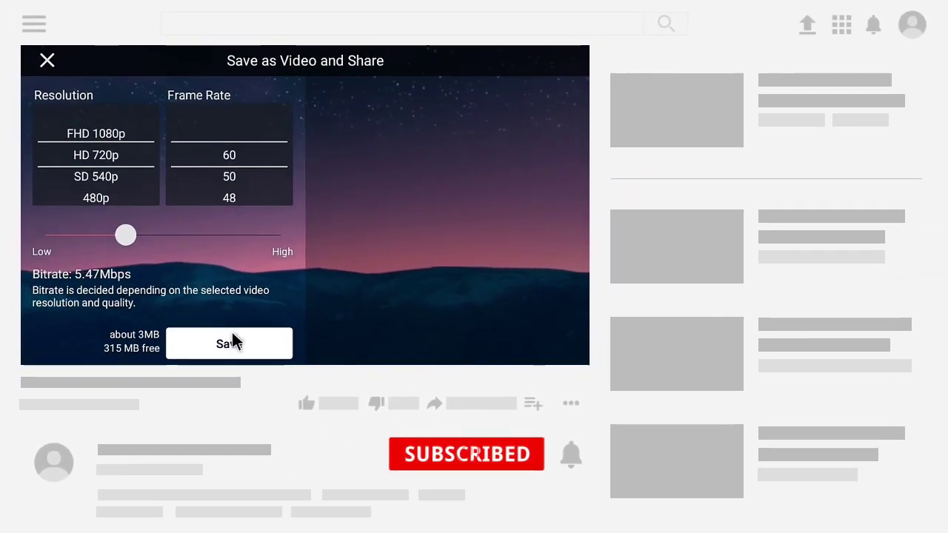
pyautogui.click(231, 342)
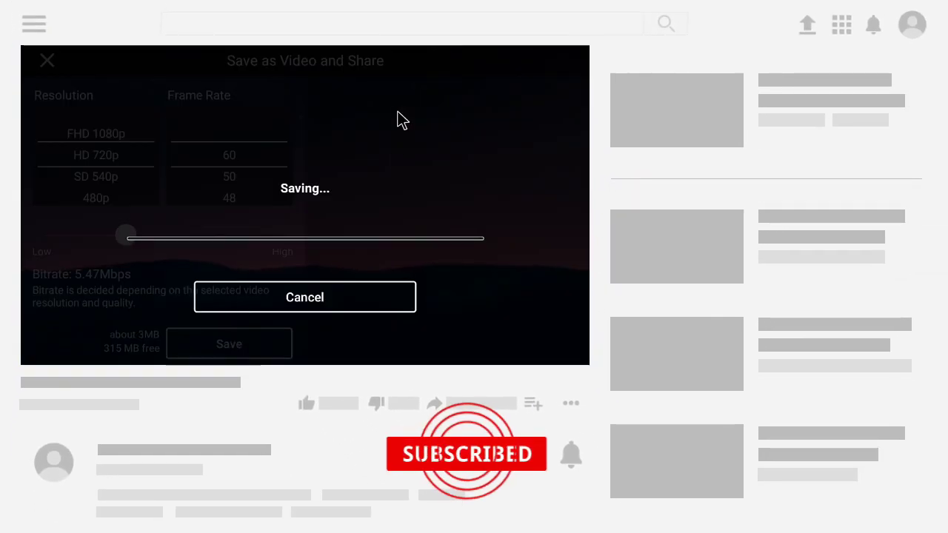